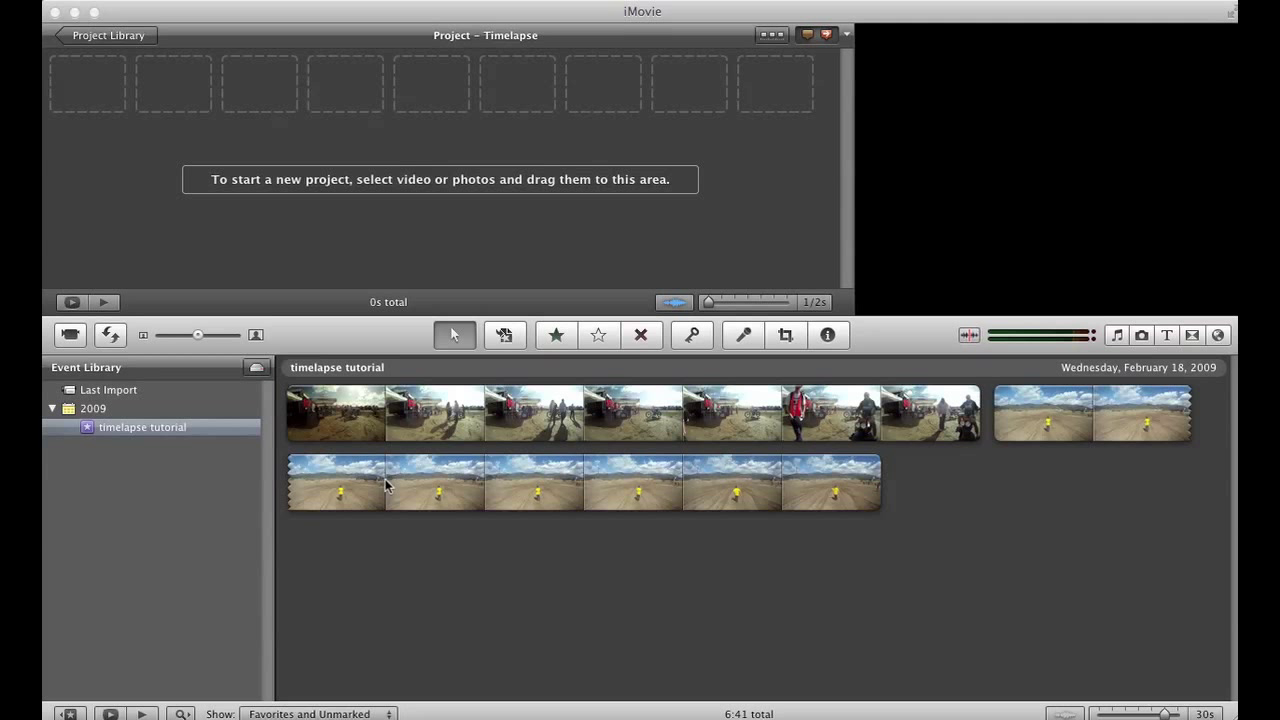
# Step: Inspect the first 3:03 motocross event clip and add it to the Timelapse project
pyautogui.doubleClick(633, 410)
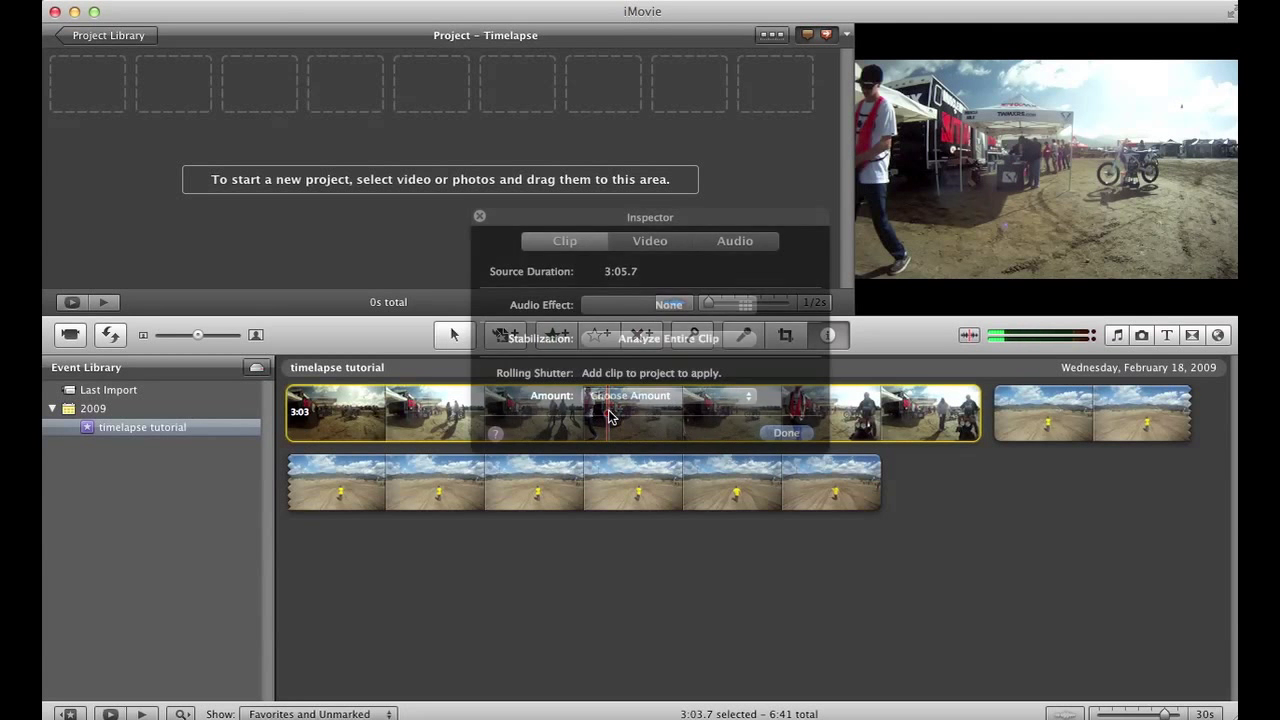
pyautogui.click(805, 435)
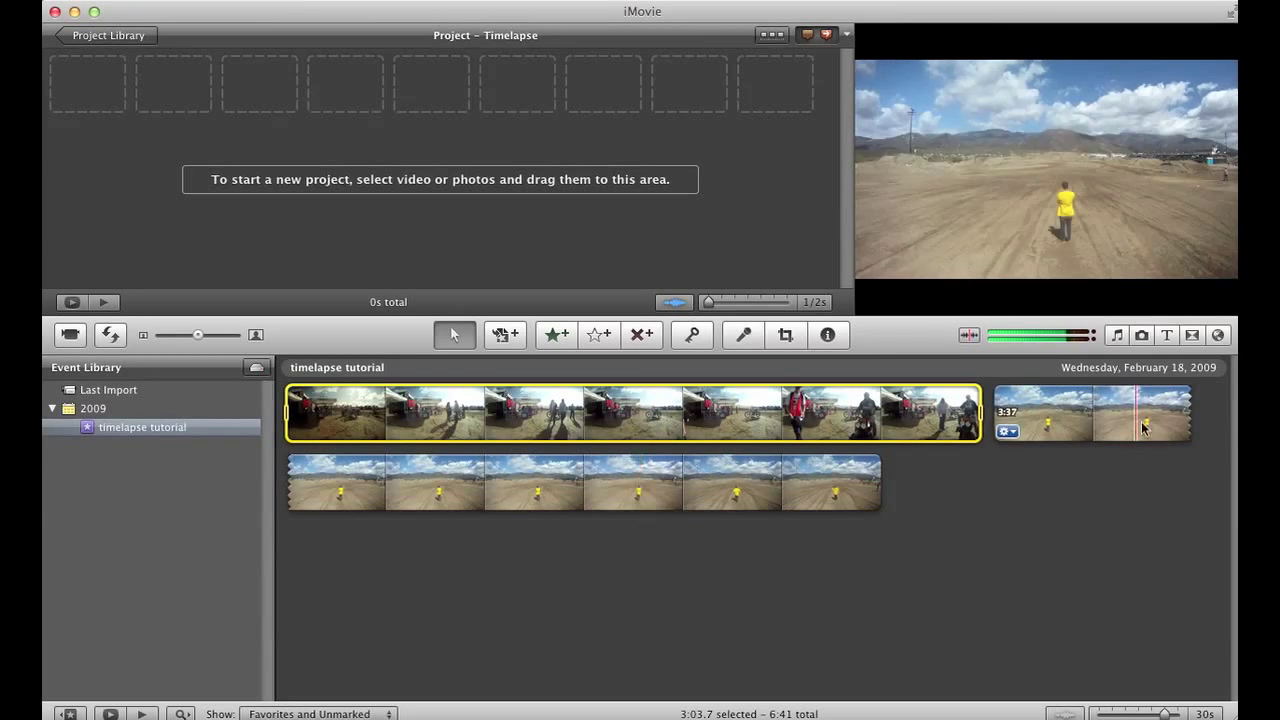
pyautogui.moveTo(562, 410); pyautogui.dragTo(104, 94)
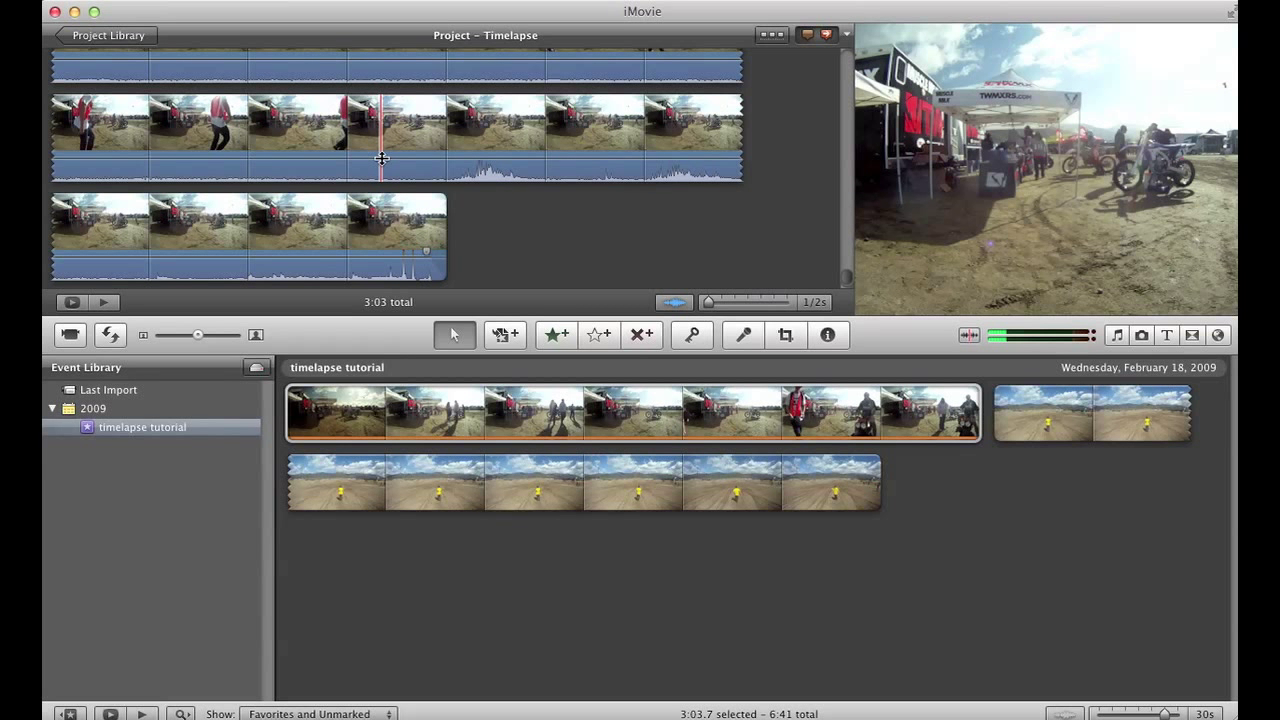
# Step: Mute the project clip's audio to 0% and speed it up to 800% (22.9s)
pyautogui.press('super+shift+a')
pyautogui.moveTo(381, 167); pyautogui.dragTo(388, 218)
pyautogui.doubleClick(398, 233)
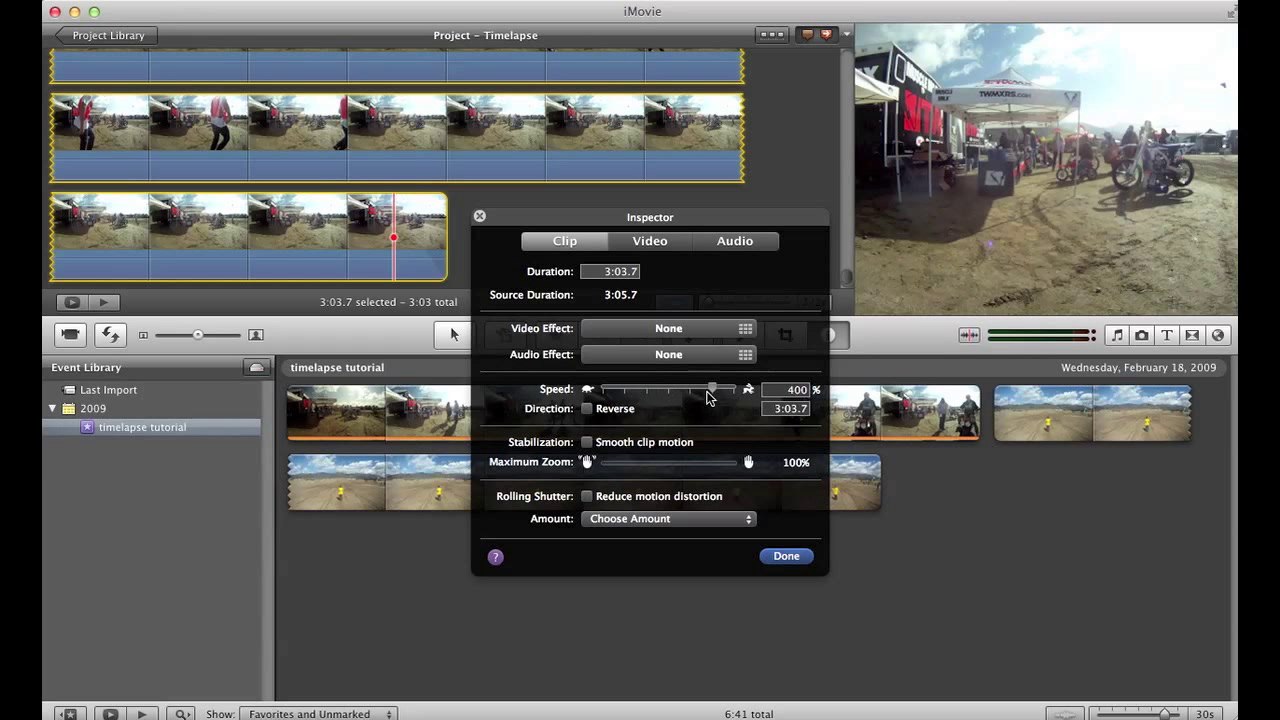
pyautogui.moveTo(748, 393); pyautogui.dragTo(750, 395)
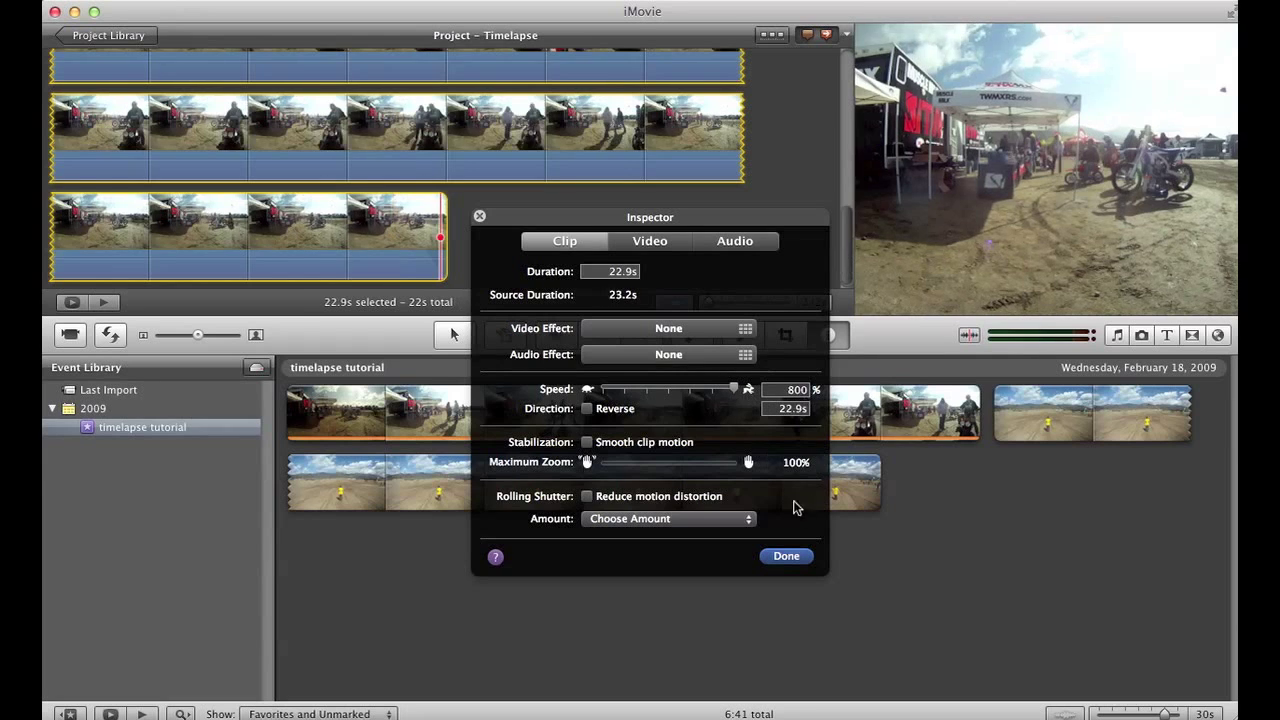
pyautogui.click(786, 556)
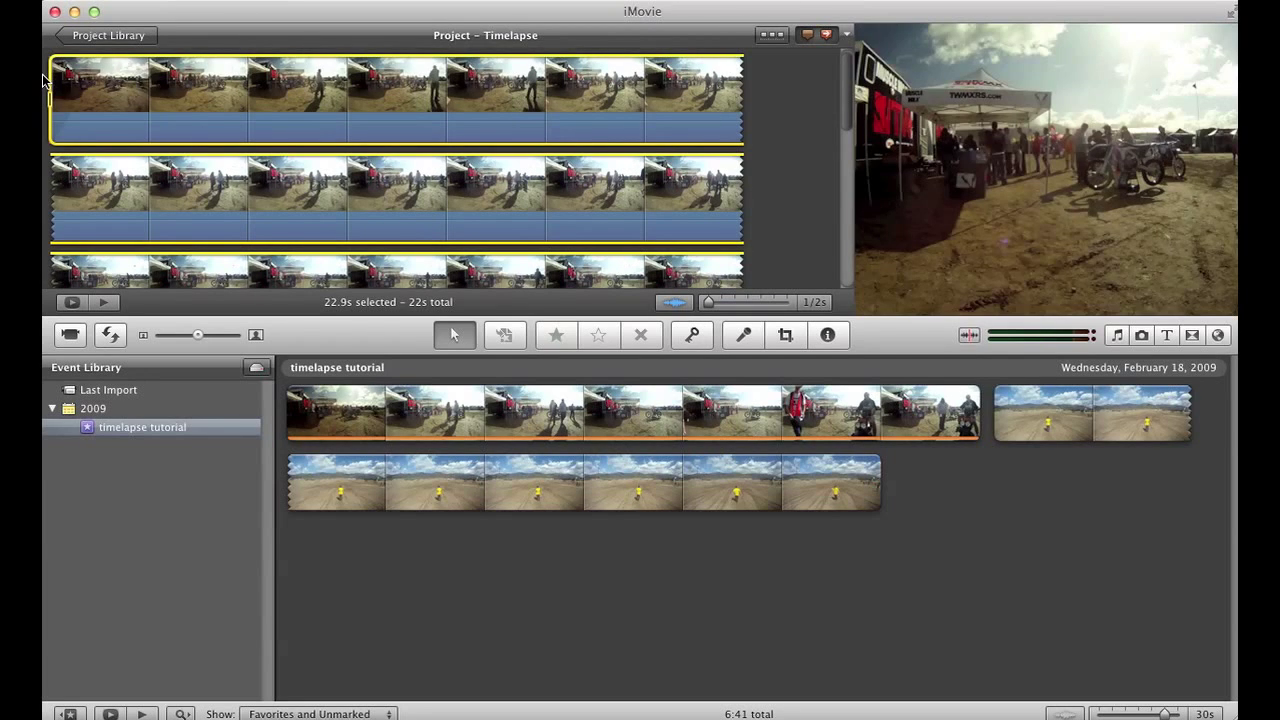
# Step: Preview the sped-up clip, delete it from the project, and select the yellow-shirt event clip
pyautogui.press('space')
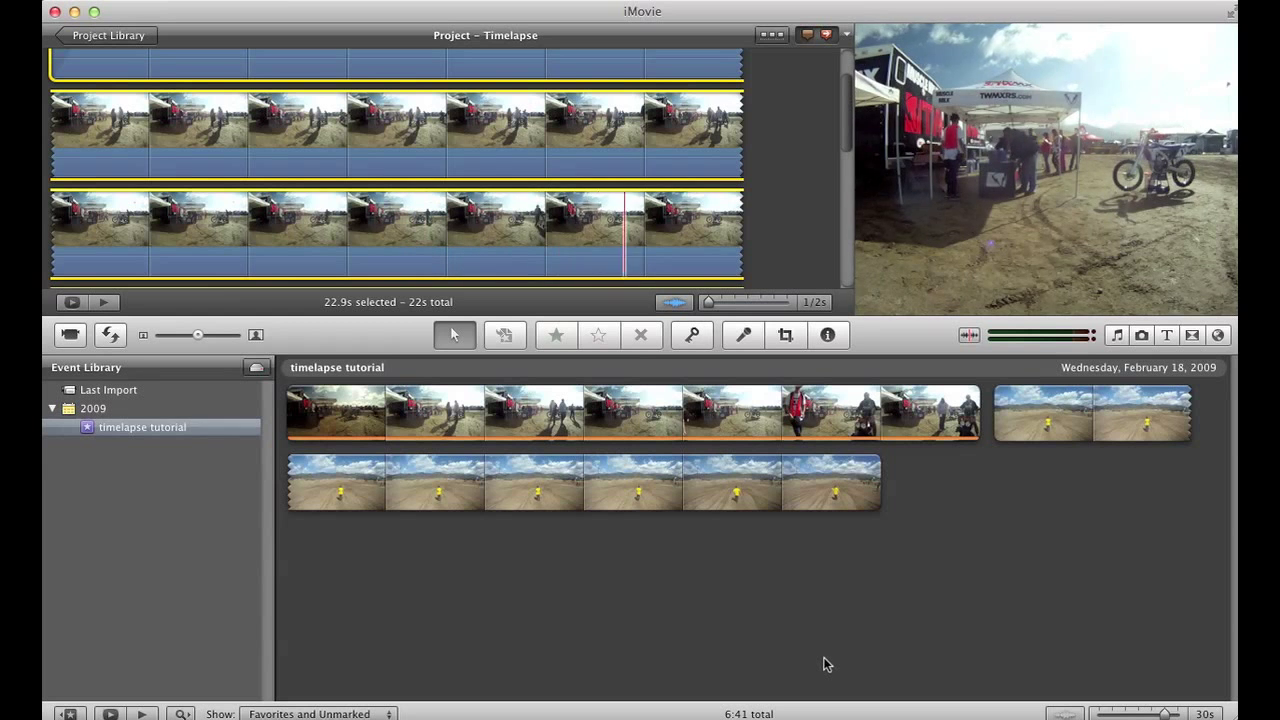
pyautogui.press('Delete')
pyautogui.click(667, 468)
# Step: Add the 3:37 yellow-shirt track clip to the project and mute its audio
pyautogui.doubleClick(665, 470)
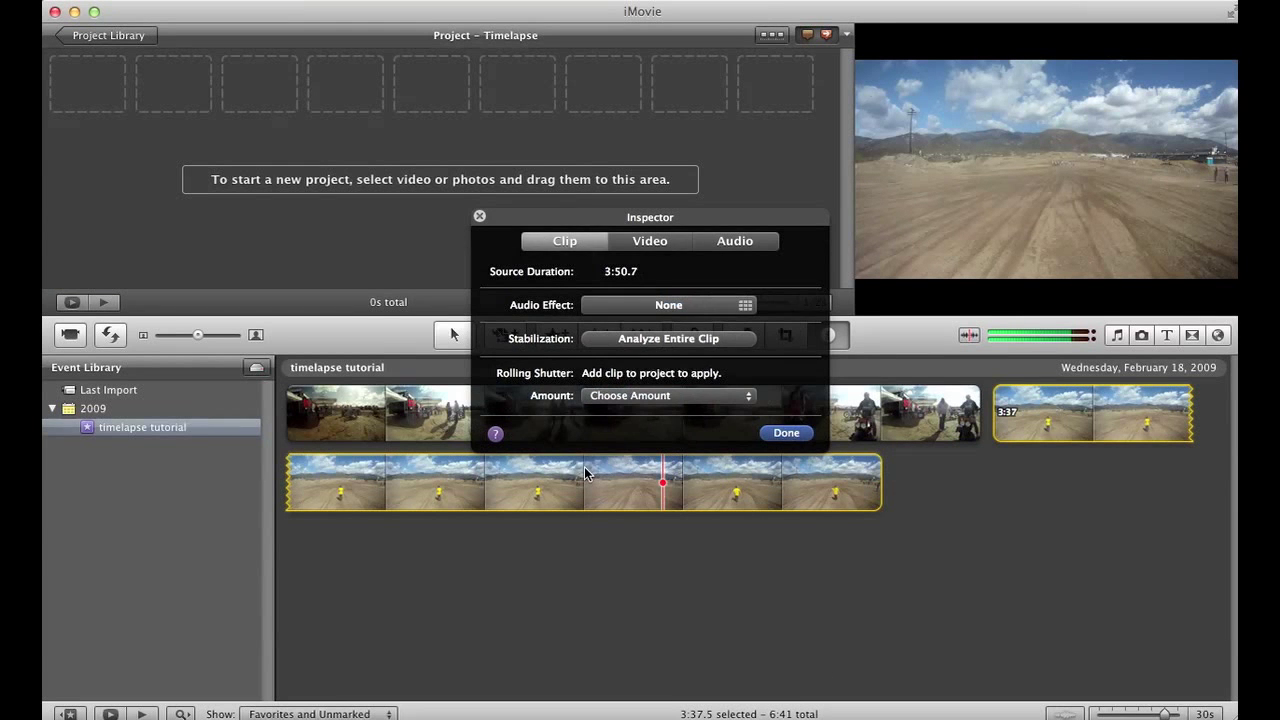
pyautogui.click(786, 432)
pyautogui.moveTo(640, 482); pyautogui.dragTo(145, 108)
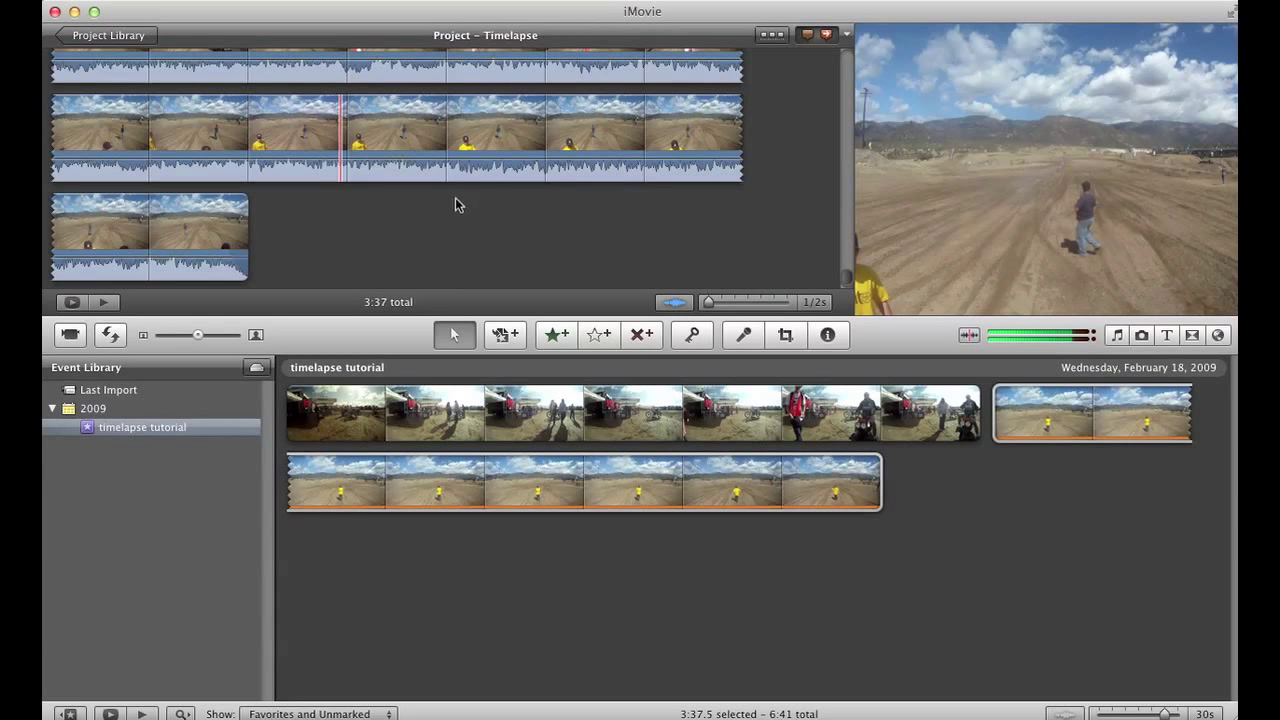
pyautogui.click(405, 159)
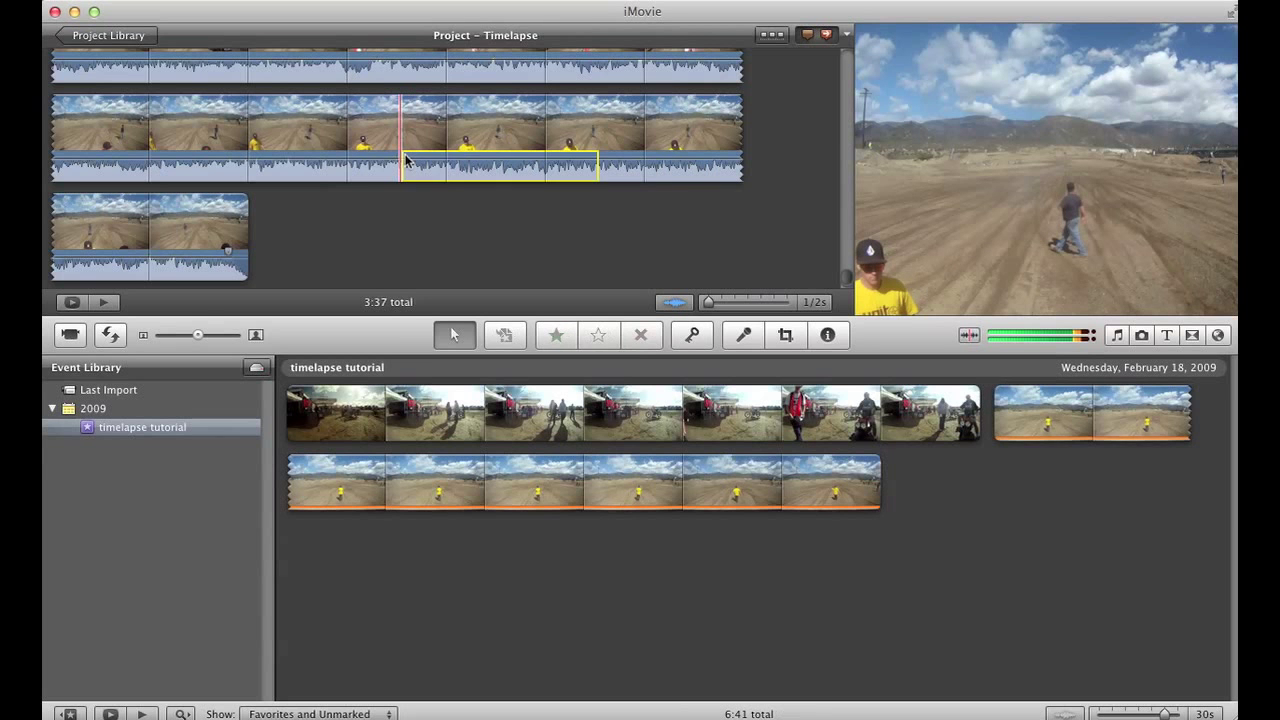
pyautogui.click(398, 159)
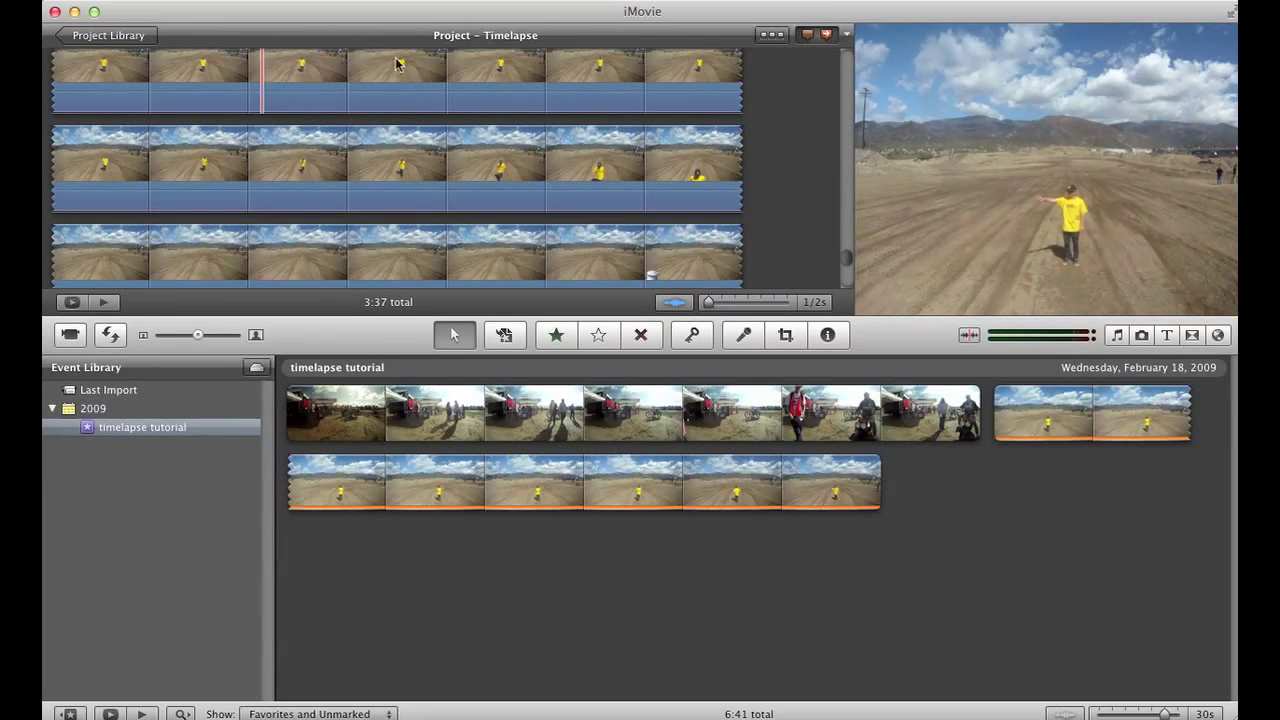
# Step: Scroll through the project filmstrip to review the yellow-shirt footage
pyautogui.scroll(10, 500, 80)
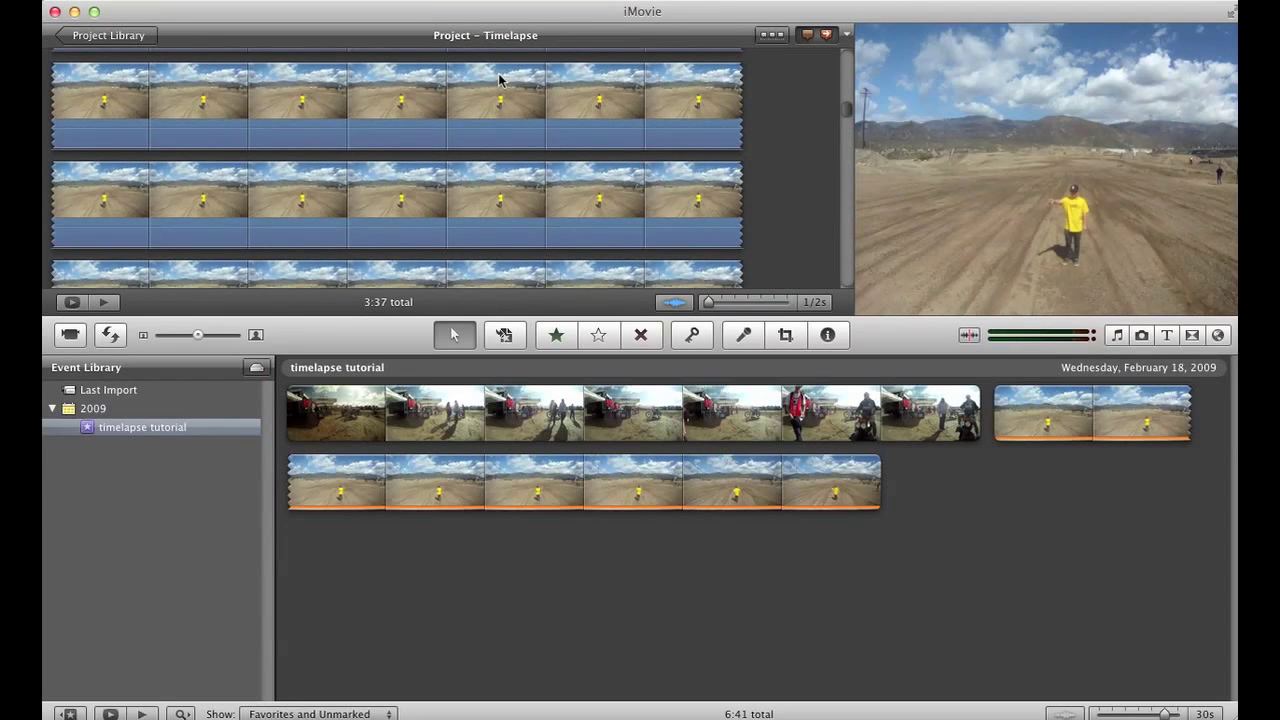
pyautogui.scroll(-2, 457, 114)
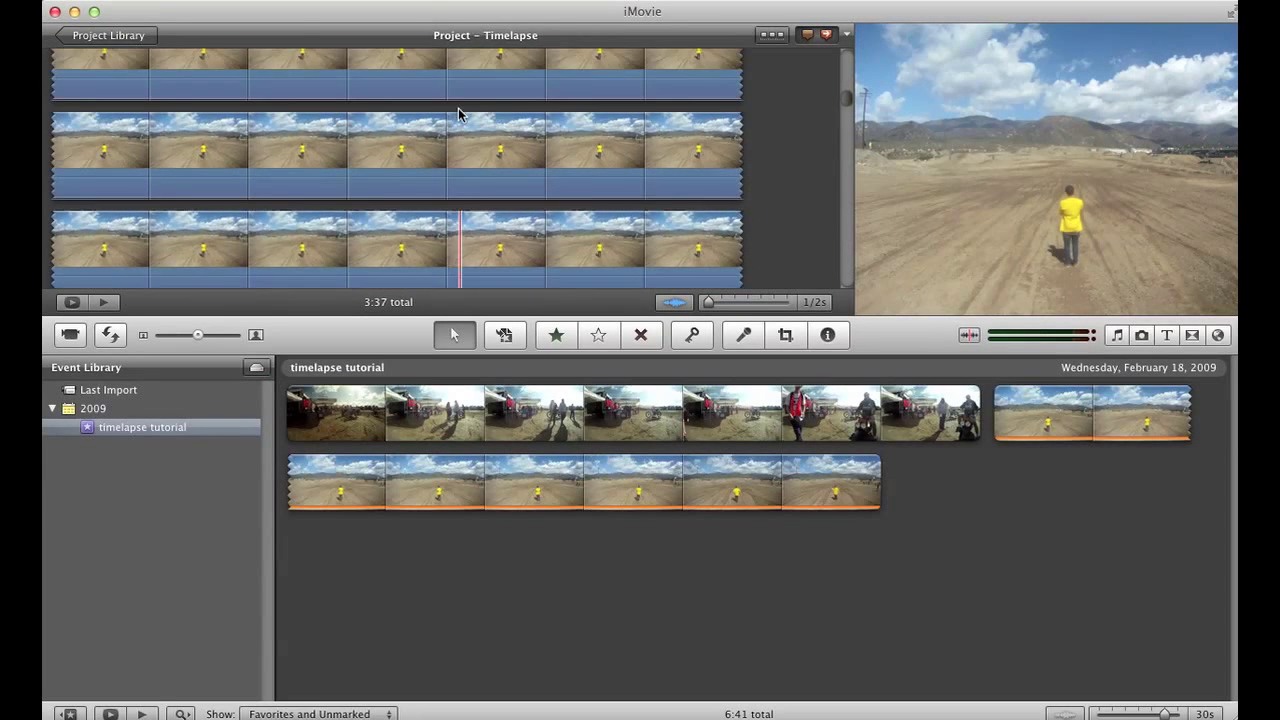
pyautogui.scroll(2, 457, 114)
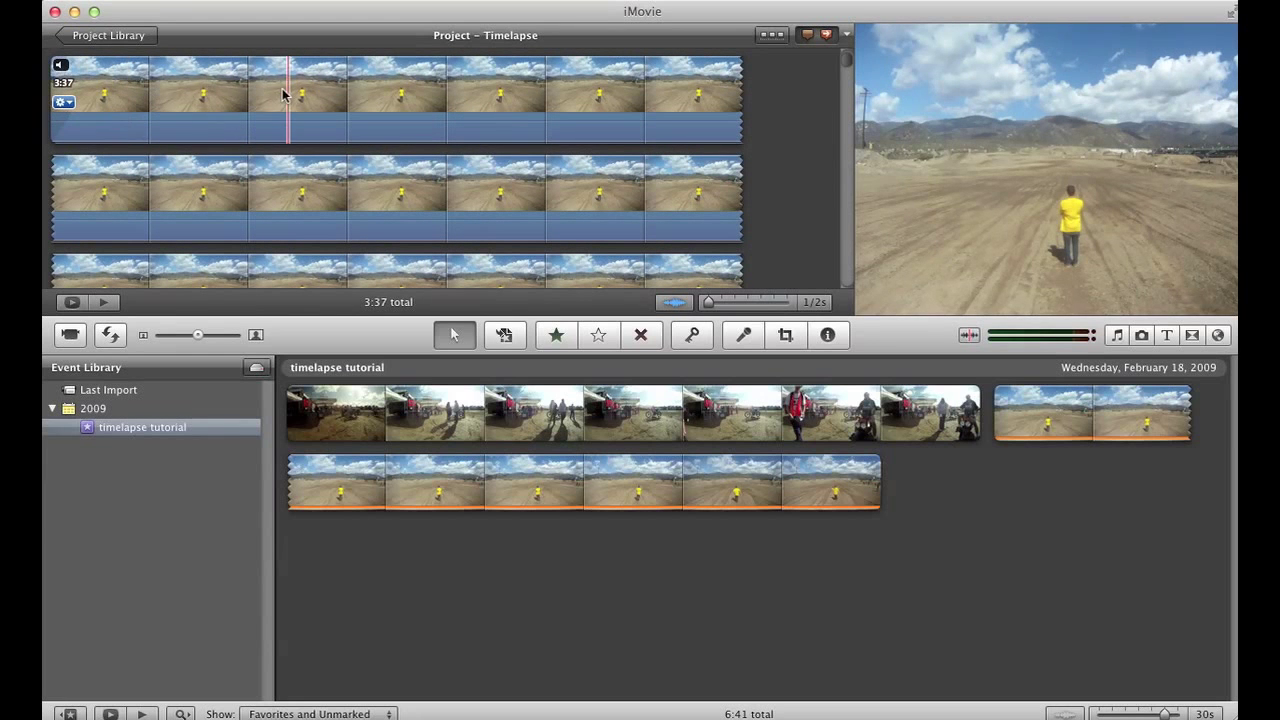
pyautogui.scroll(-1, 380, 200)
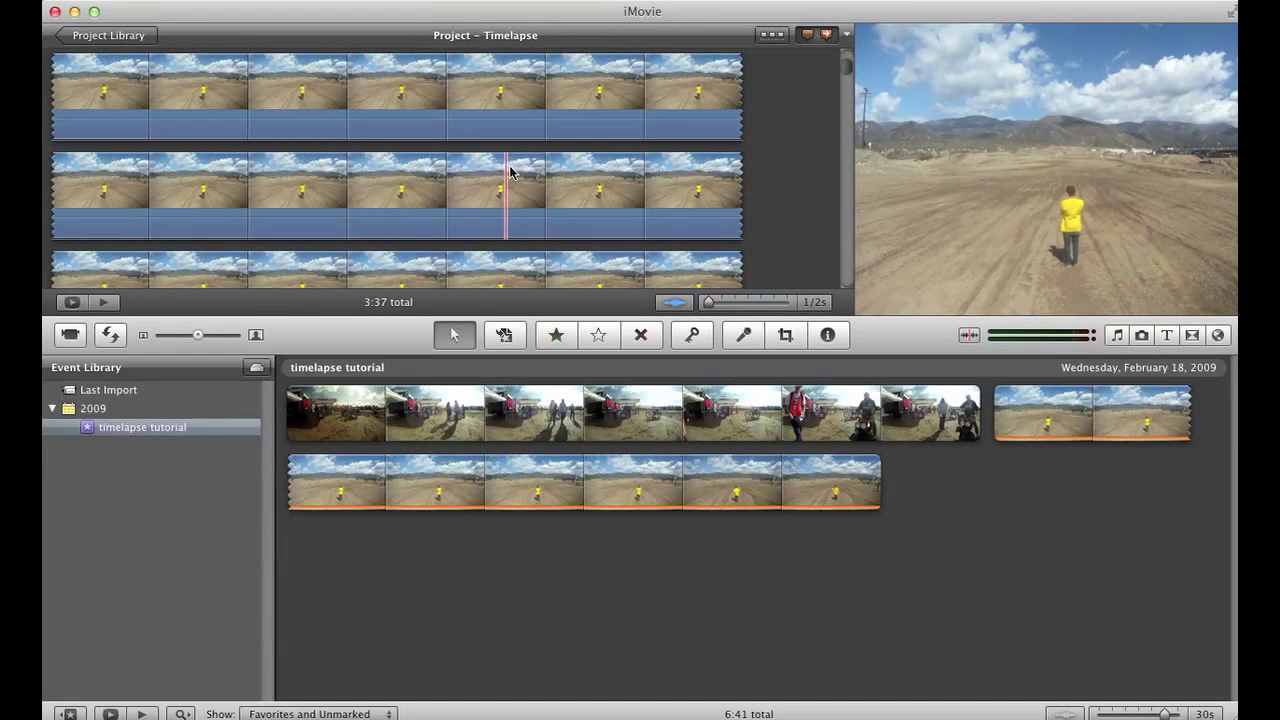
pyautogui.scroll(-2, 343, 180)
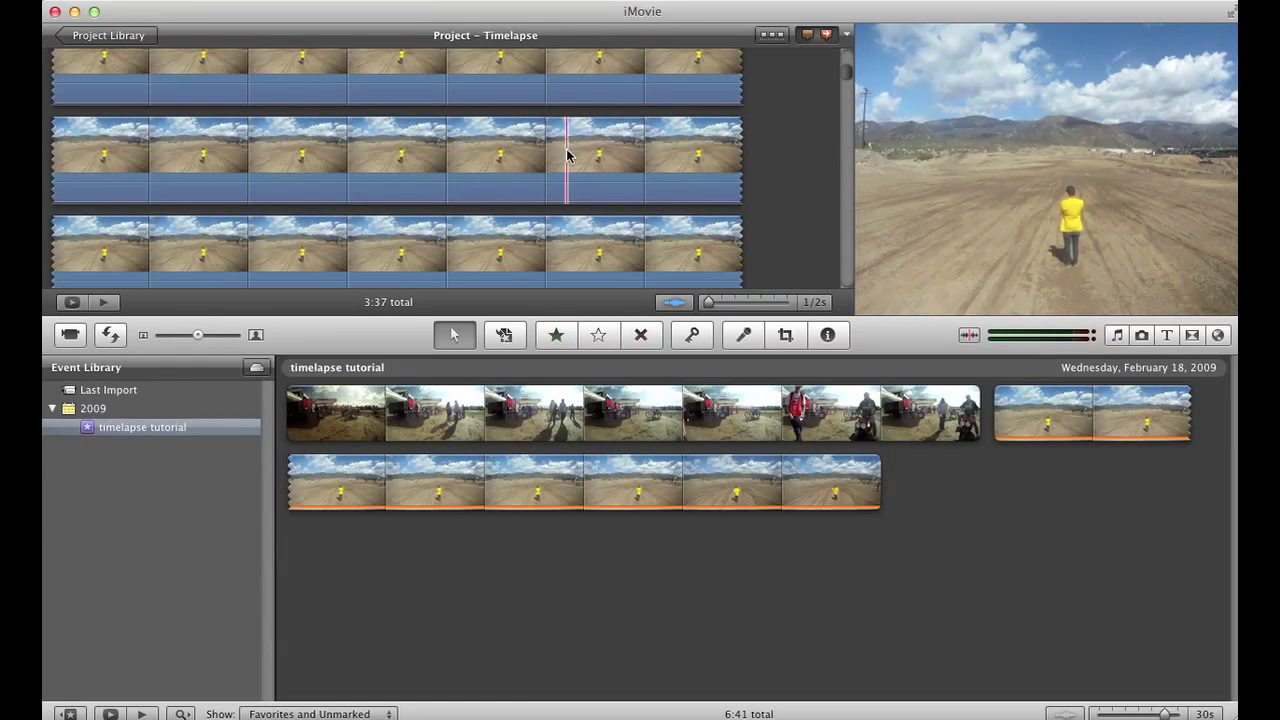
pyautogui.scroll(2, 566, 155)
pyautogui.scroll(-1, 551, 190)
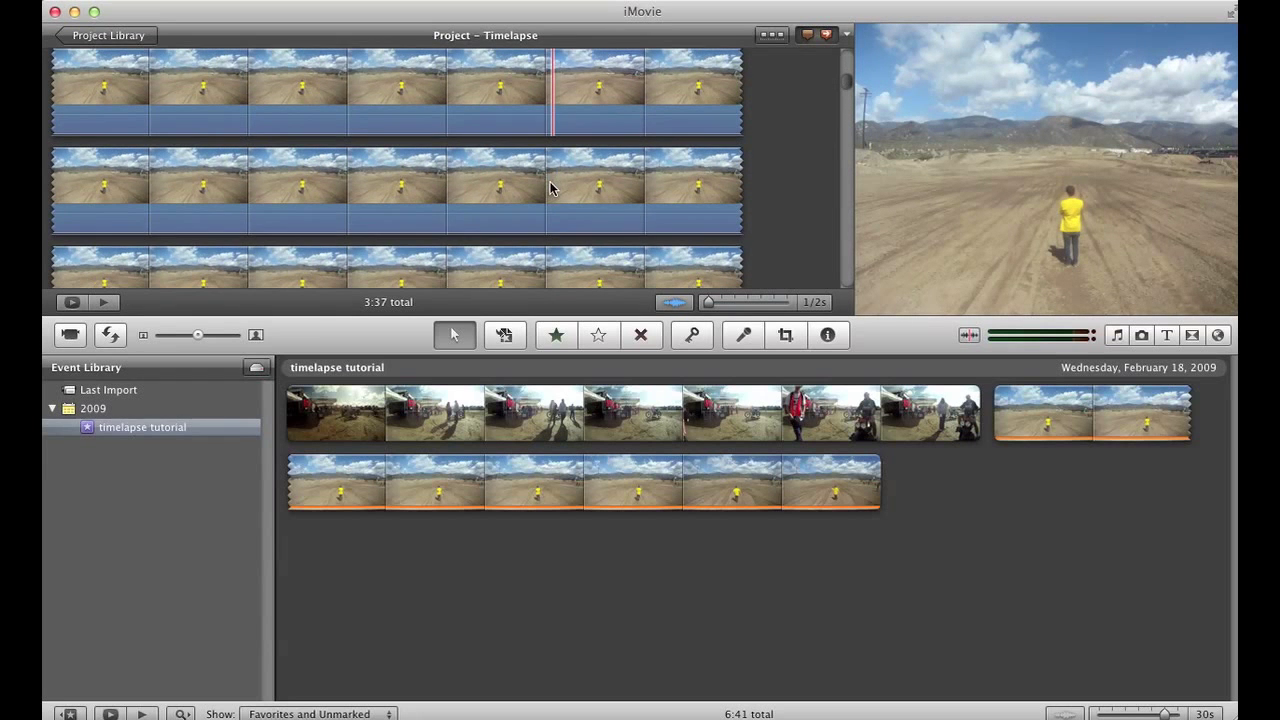
pyautogui.scroll(-2, 600, 195)
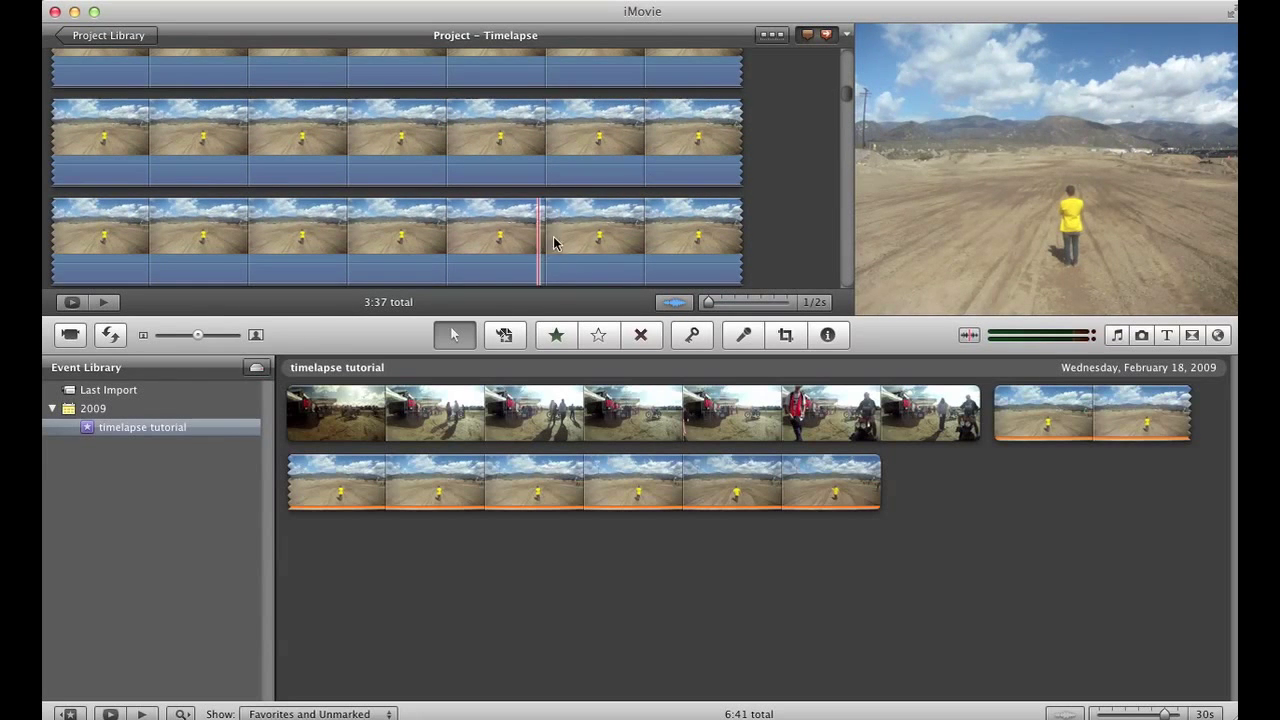
pyautogui.scroll(-3, 585, 235)
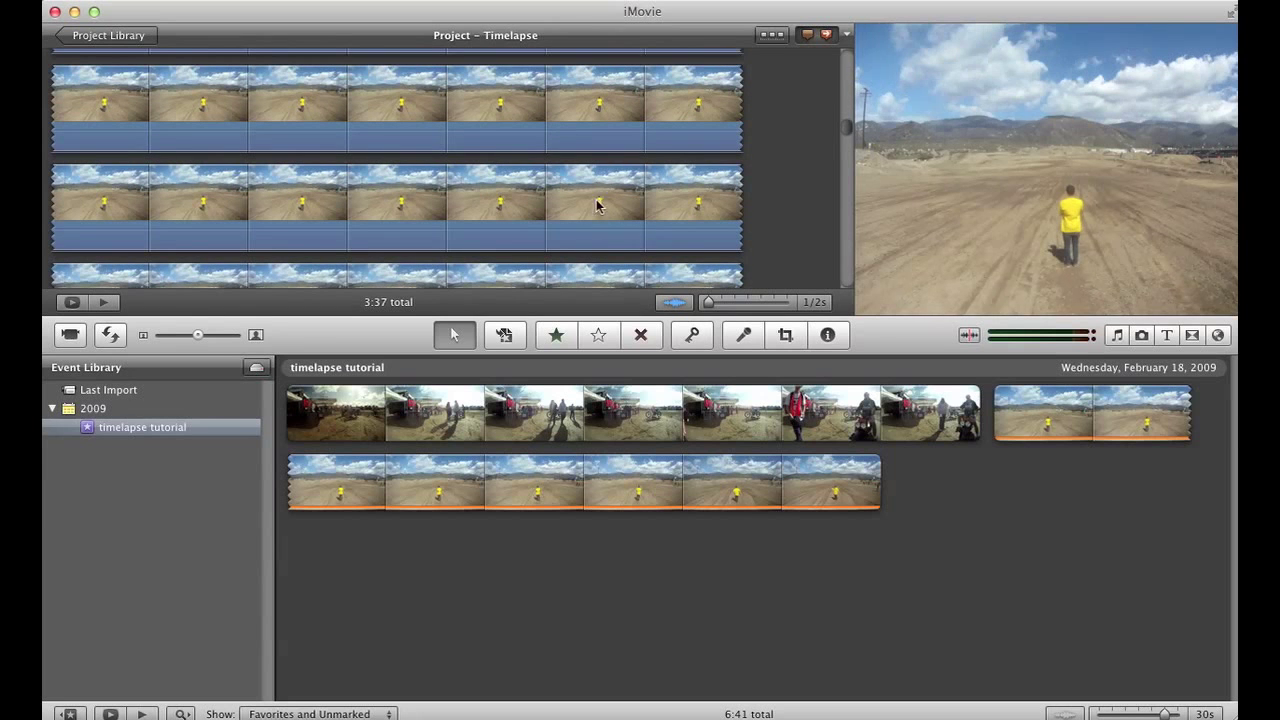
pyautogui.scroll(-4, 600, 217)
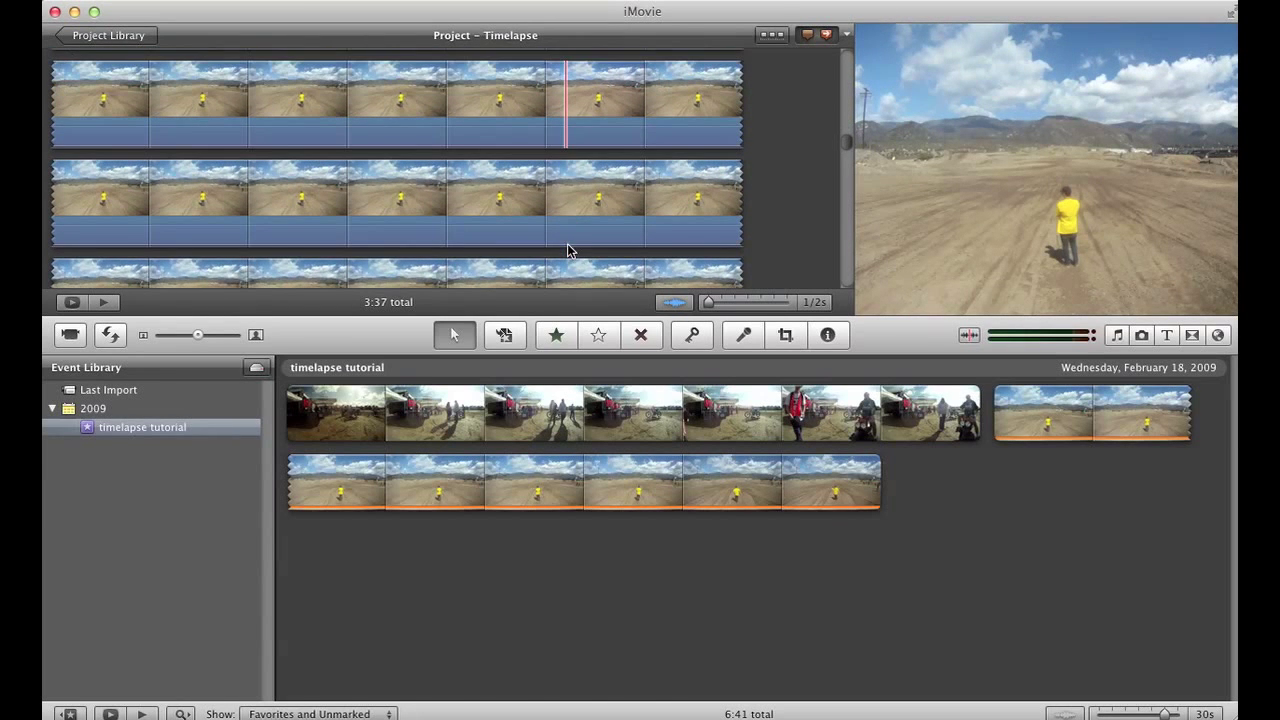
pyautogui.scroll(-3, 636, 255)
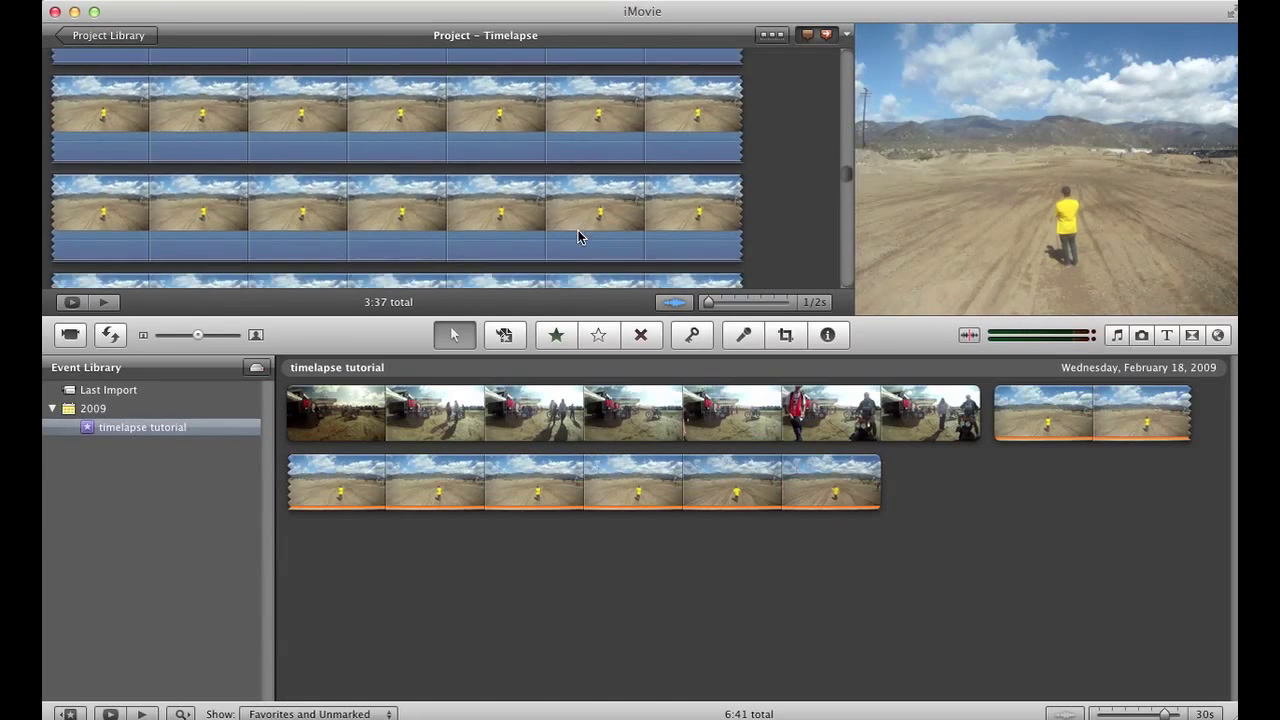
pyautogui.scroll(-4, 578, 237)
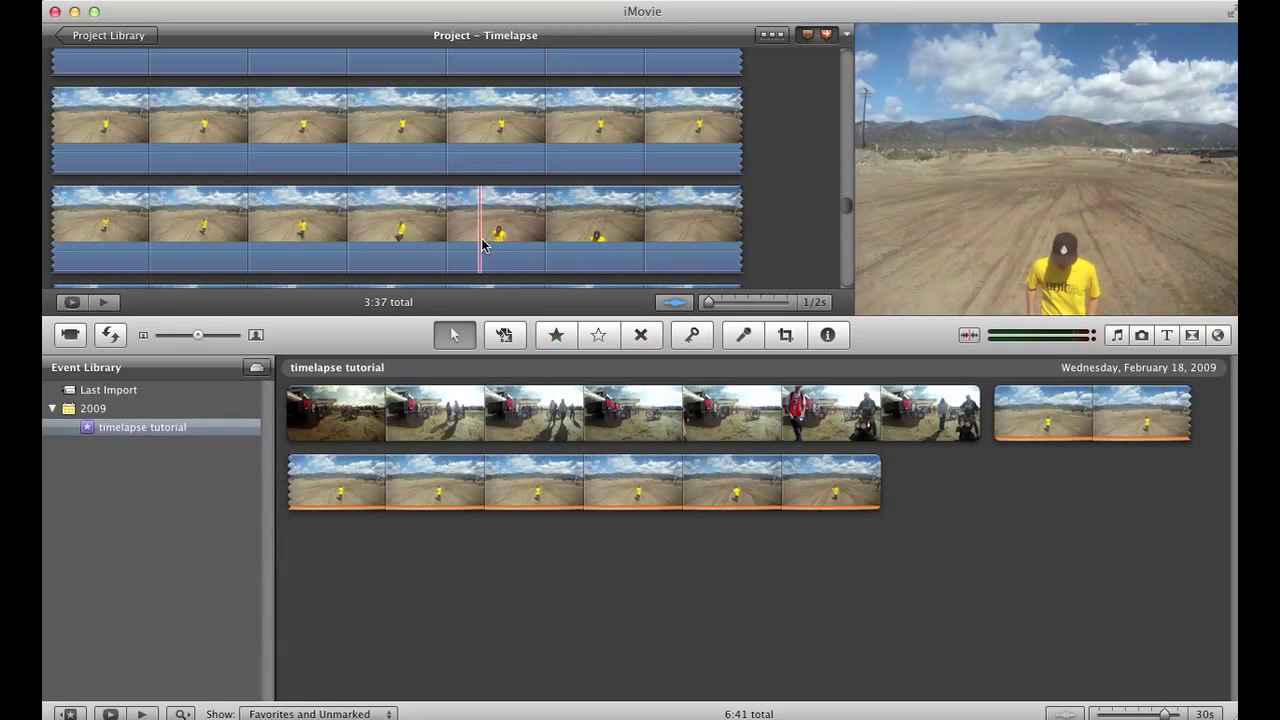
# Step: Split the yellow-shirt project clip at the playhead
pyautogui.press('super+a')
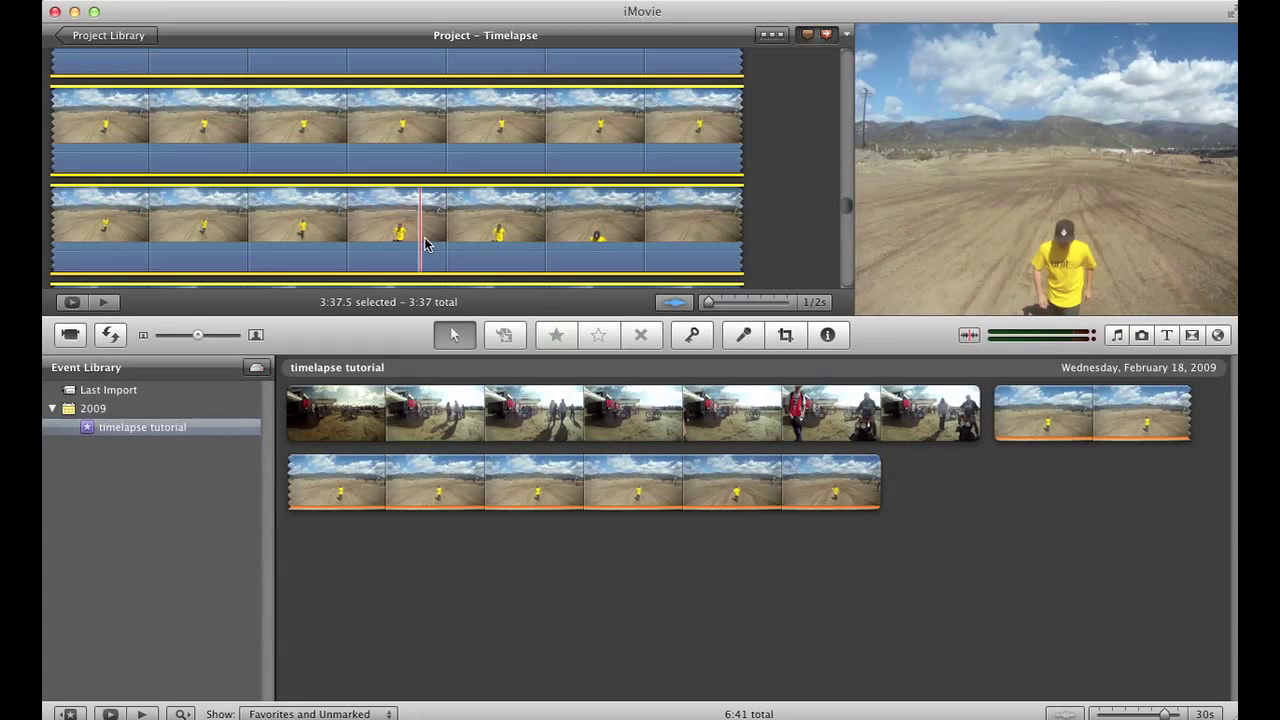
pyautogui.rightClick(425, 244)
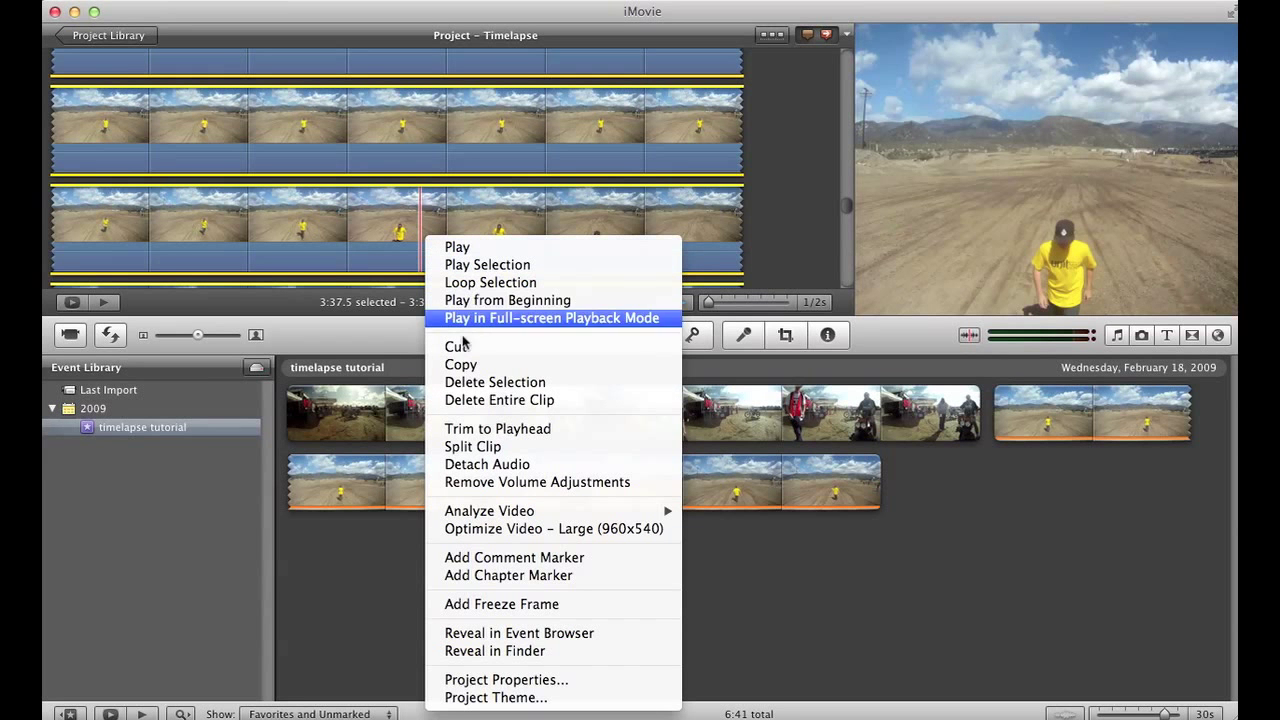
pyautogui.click(478, 446)
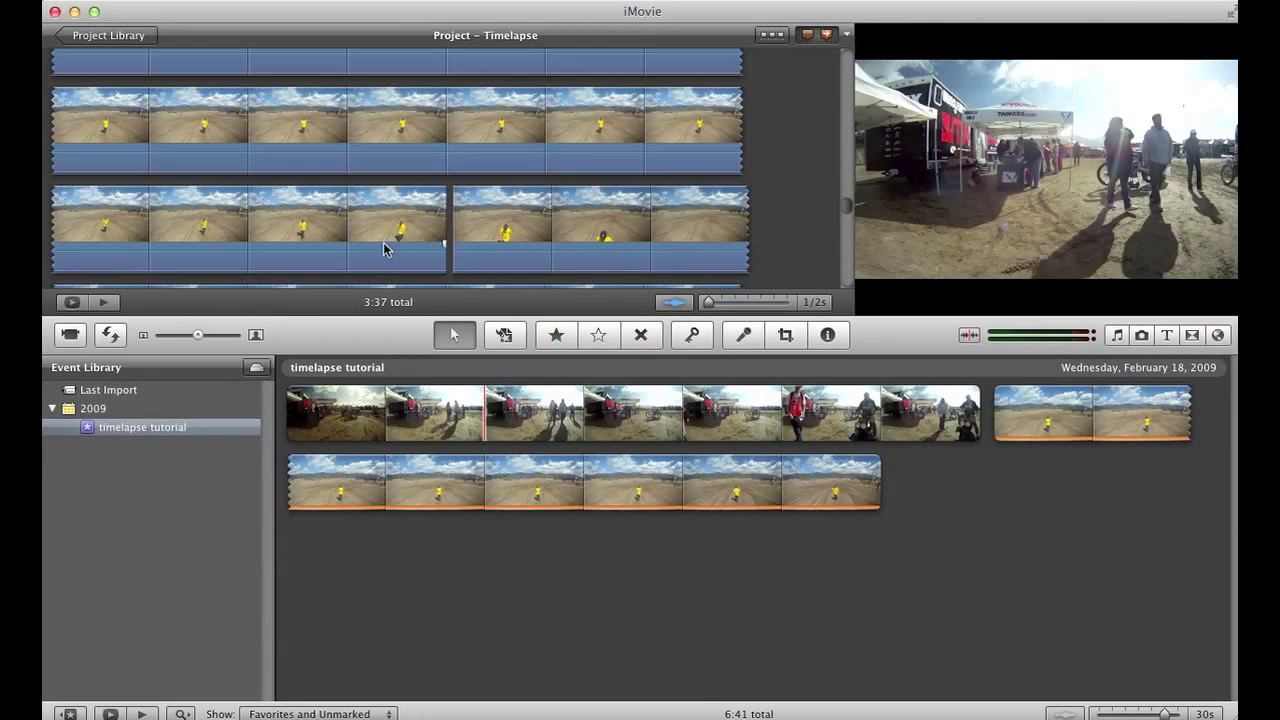
# Step: Speed the first part of the split clip up to 800%
pyautogui.click(388, 236)
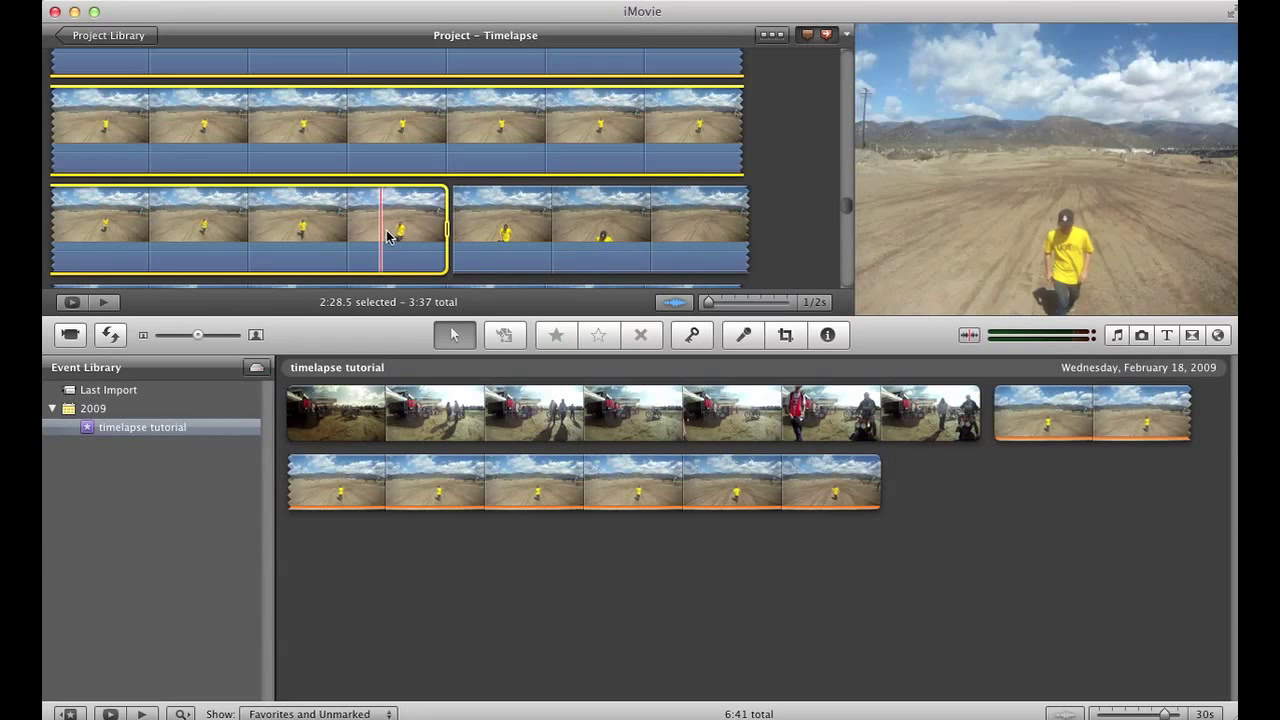
pyautogui.doubleClick(330, 229)
pyautogui.moveTo(668, 389); pyautogui.dragTo(705, 396)
pyautogui.click(786, 556)
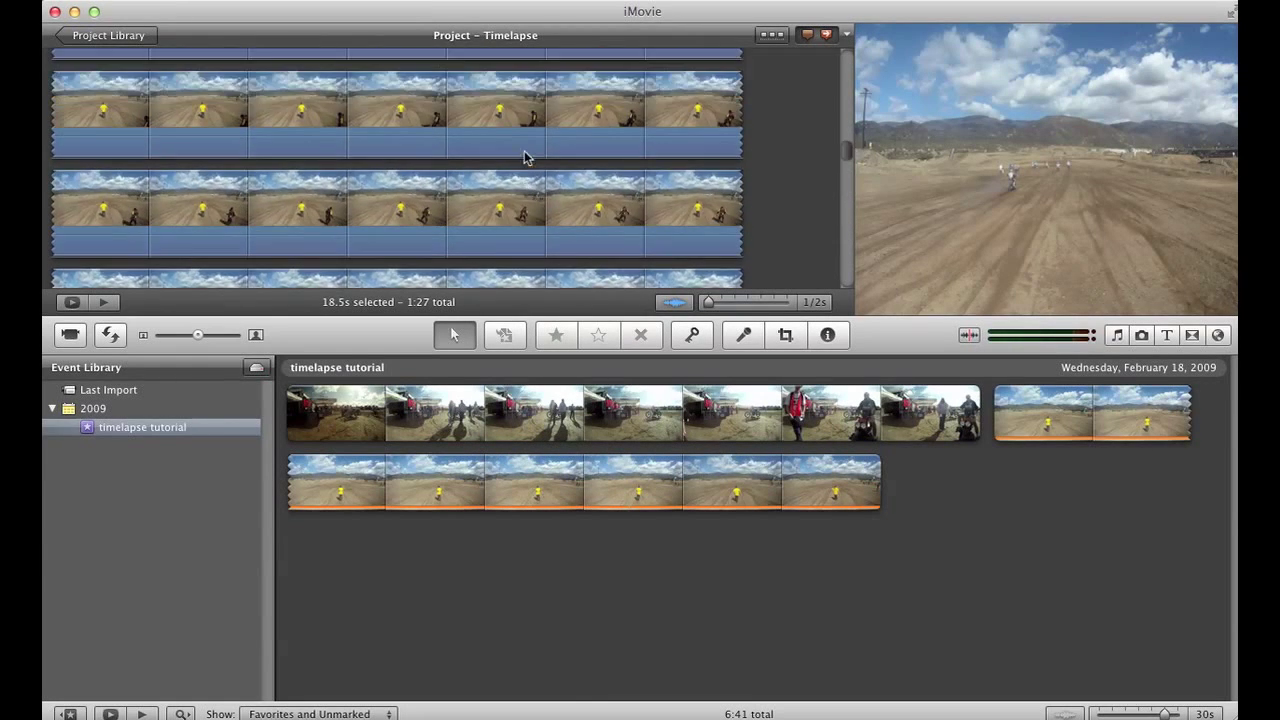
# Step: Set project thumbnails to 5s and play the 1:27 project from the playhead
pyautogui.click(783, 162)
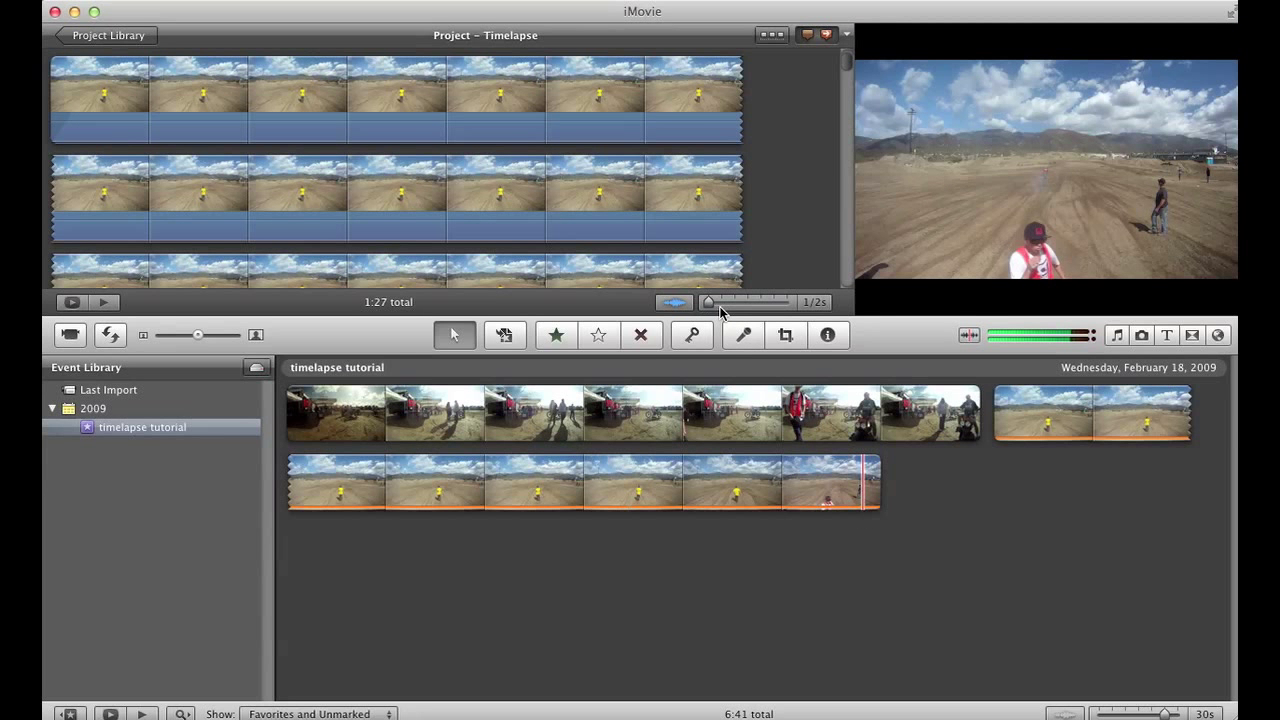
pyautogui.moveTo(712, 305); pyautogui.dragTo(747, 305)
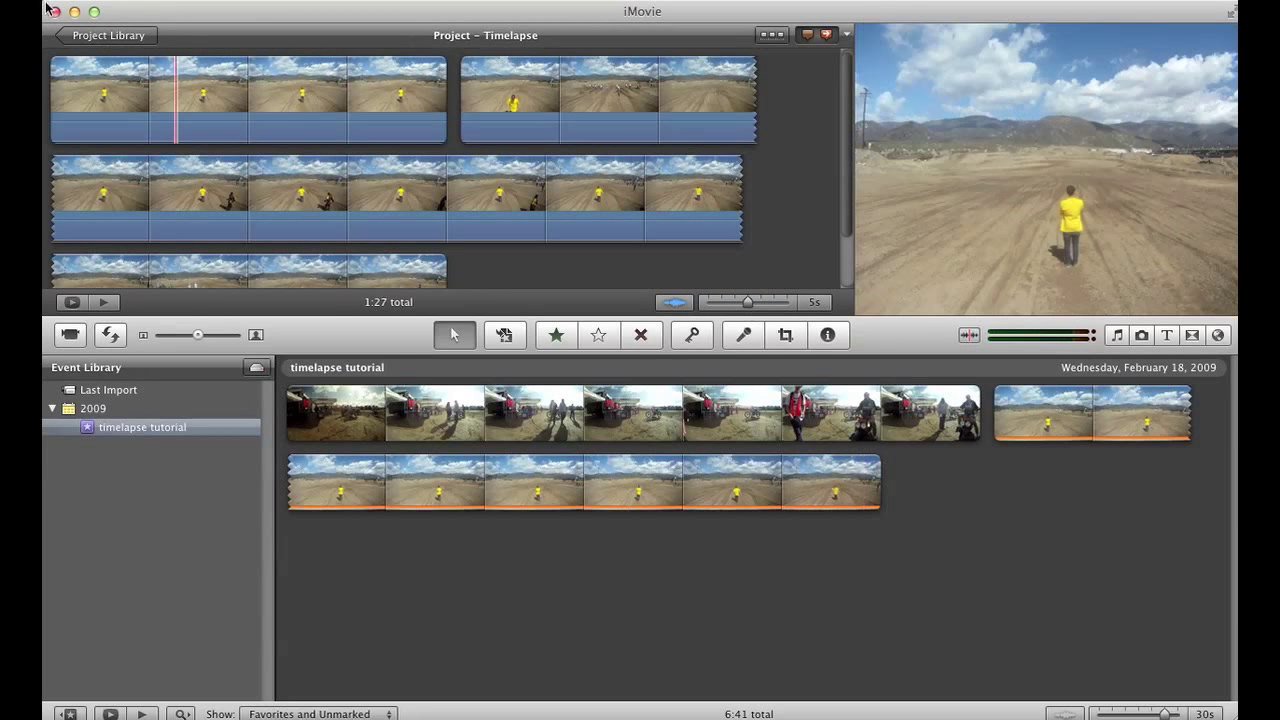
pyautogui.press('space')
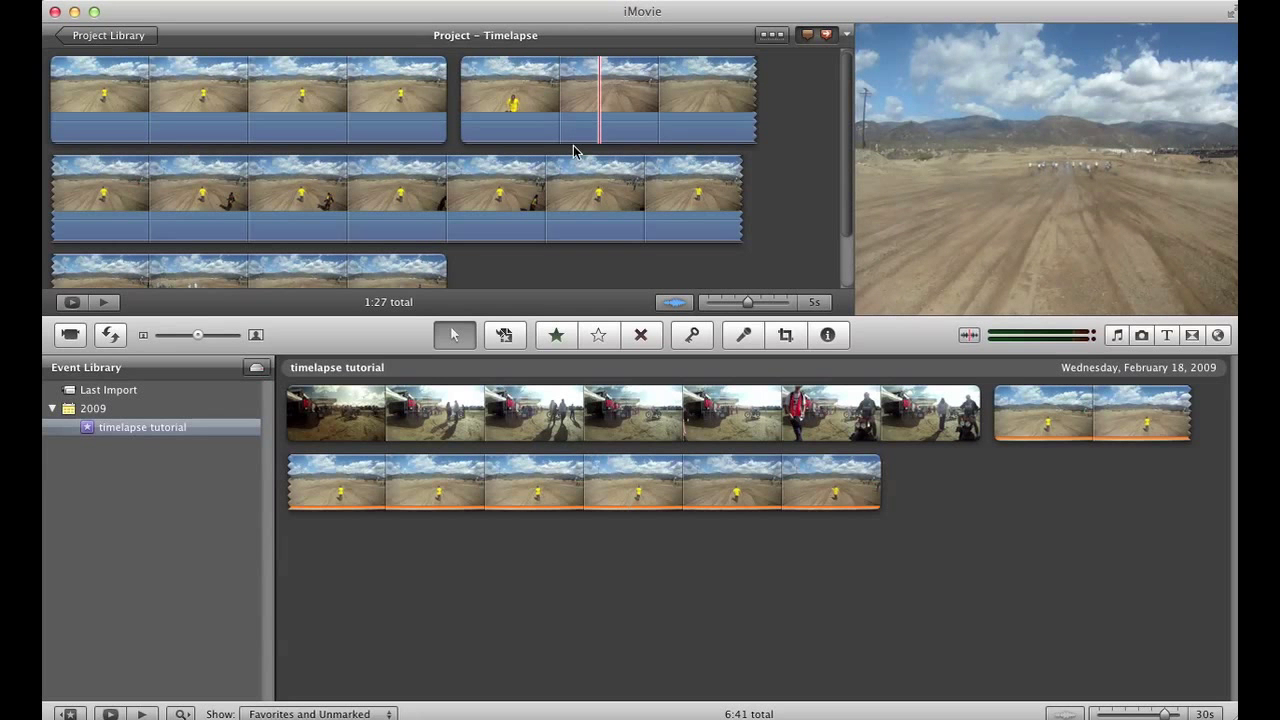
pyautogui.click(379, 102)
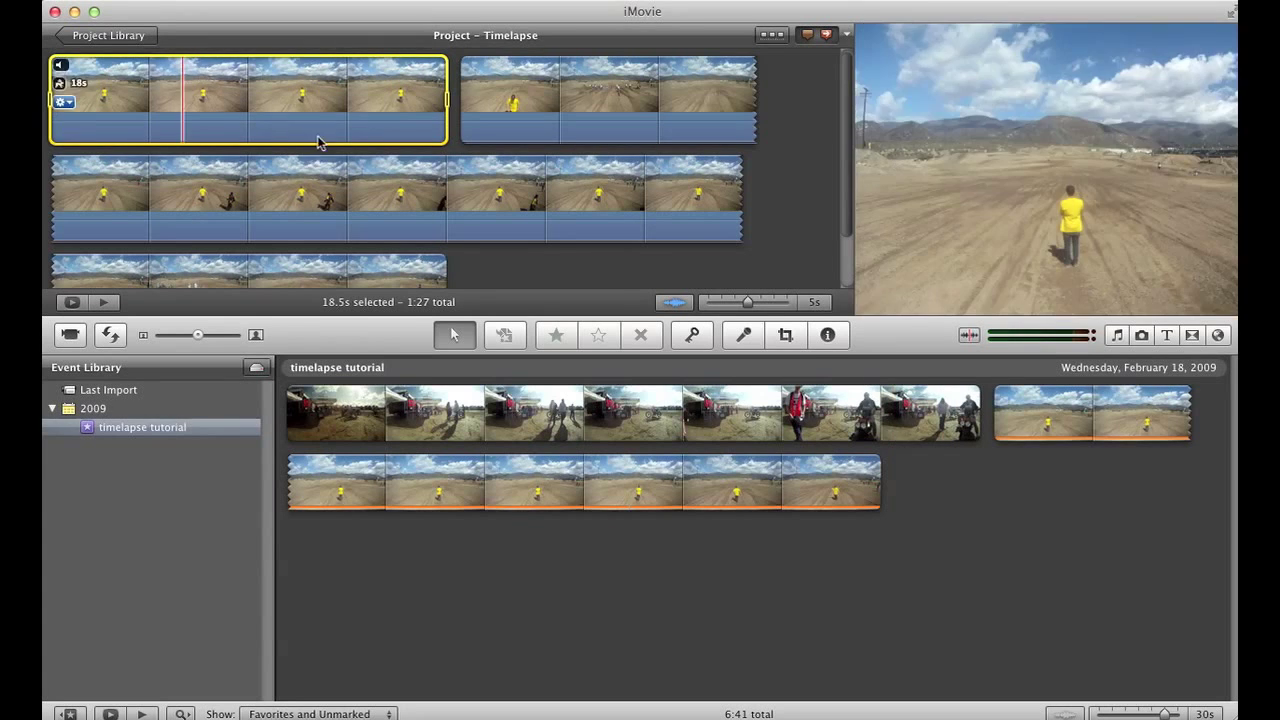
# Step: Set the first clip's gains to red 200%, green 179%, blue 189%, and pick a white point
pyautogui.click(828, 338)
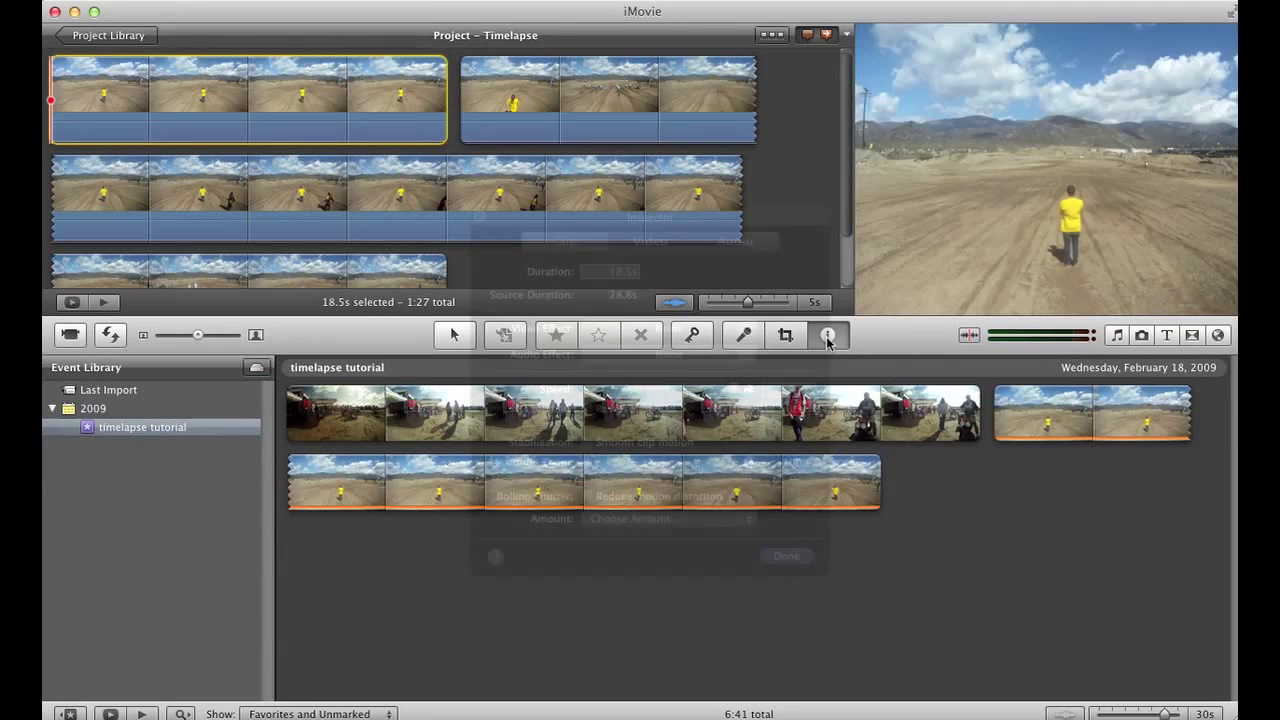
pyautogui.click(667, 244)
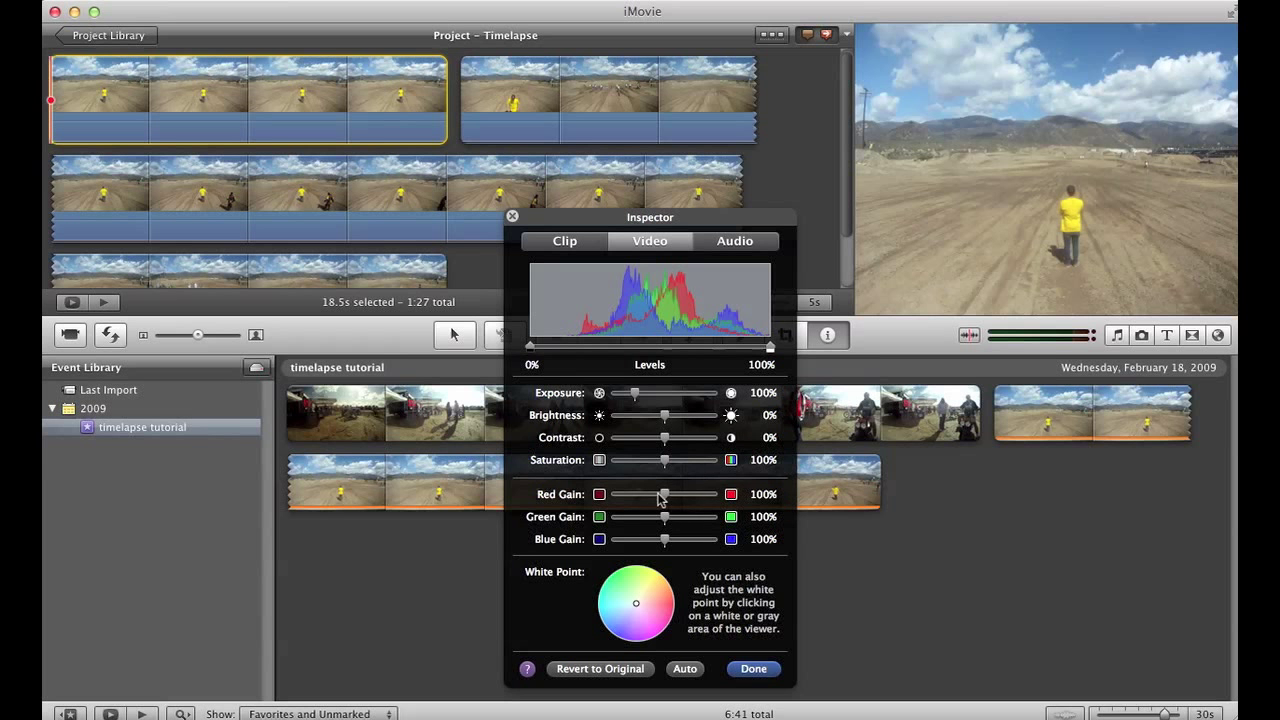
pyautogui.moveTo(667, 499); pyautogui.dragTo(745, 505)
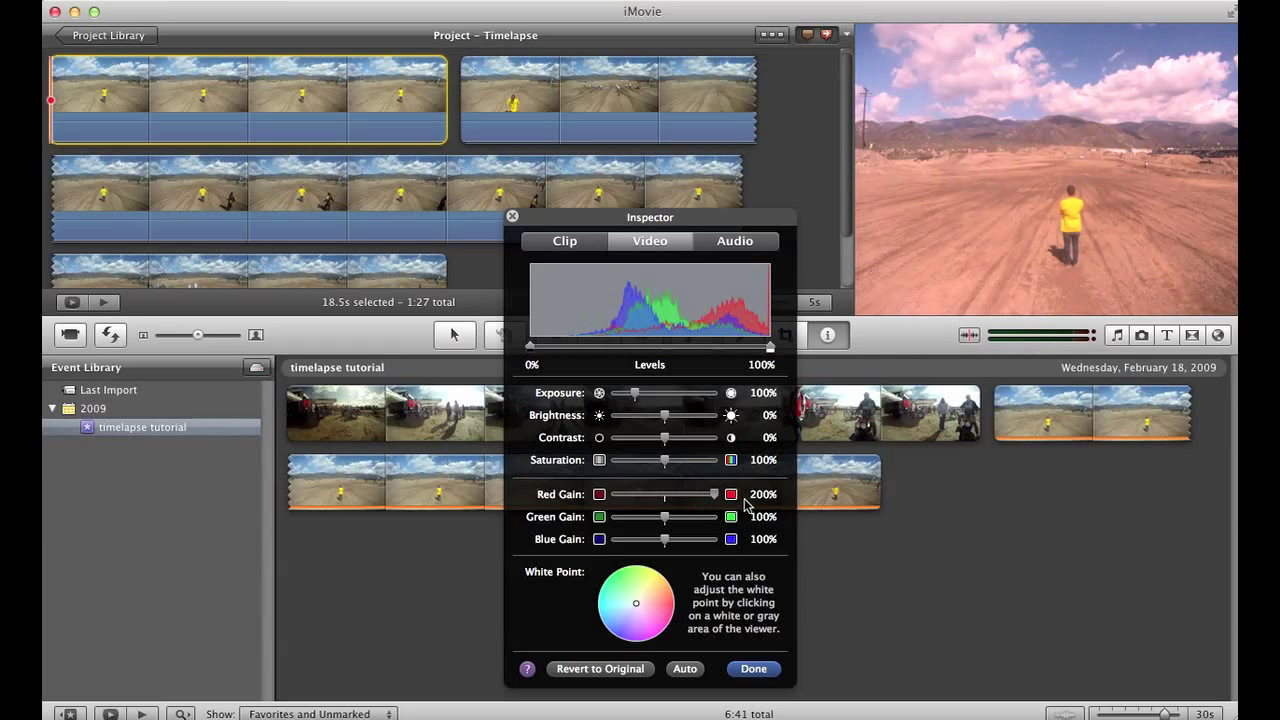
pyautogui.moveTo(665, 518); pyautogui.dragTo(751, 525)
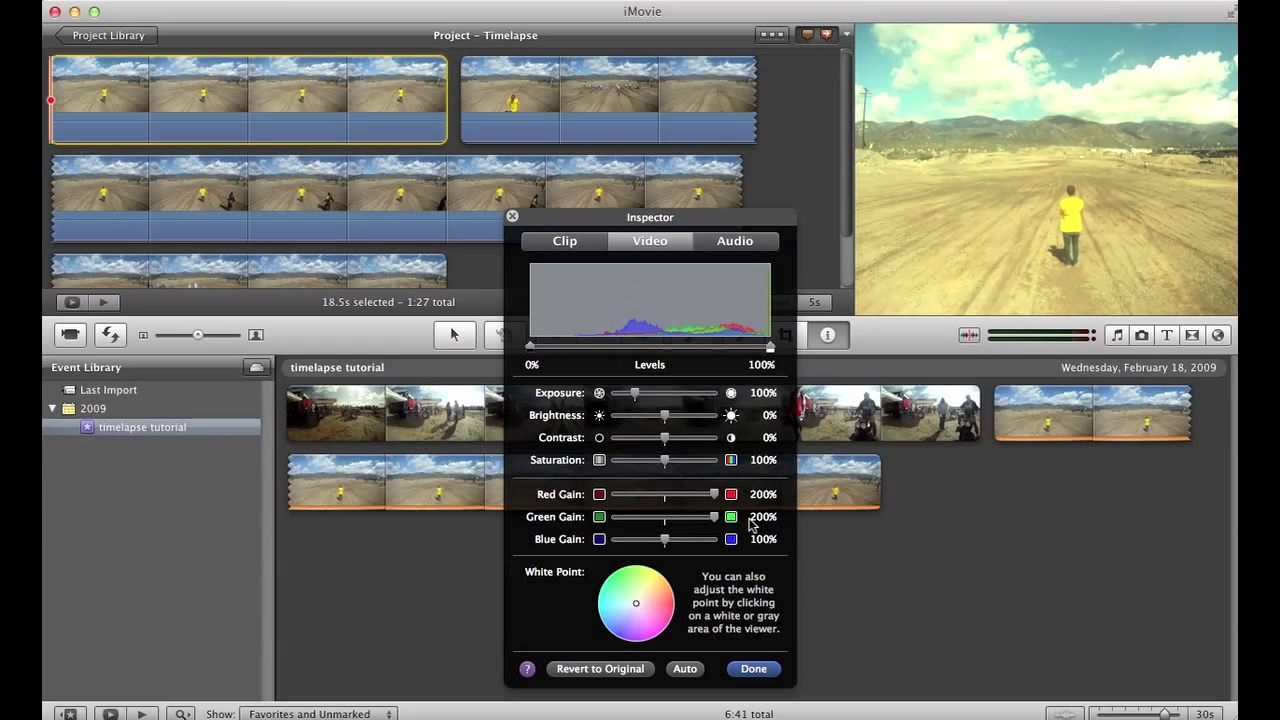
pyautogui.moveTo(666, 542); pyautogui.dragTo(762, 544)
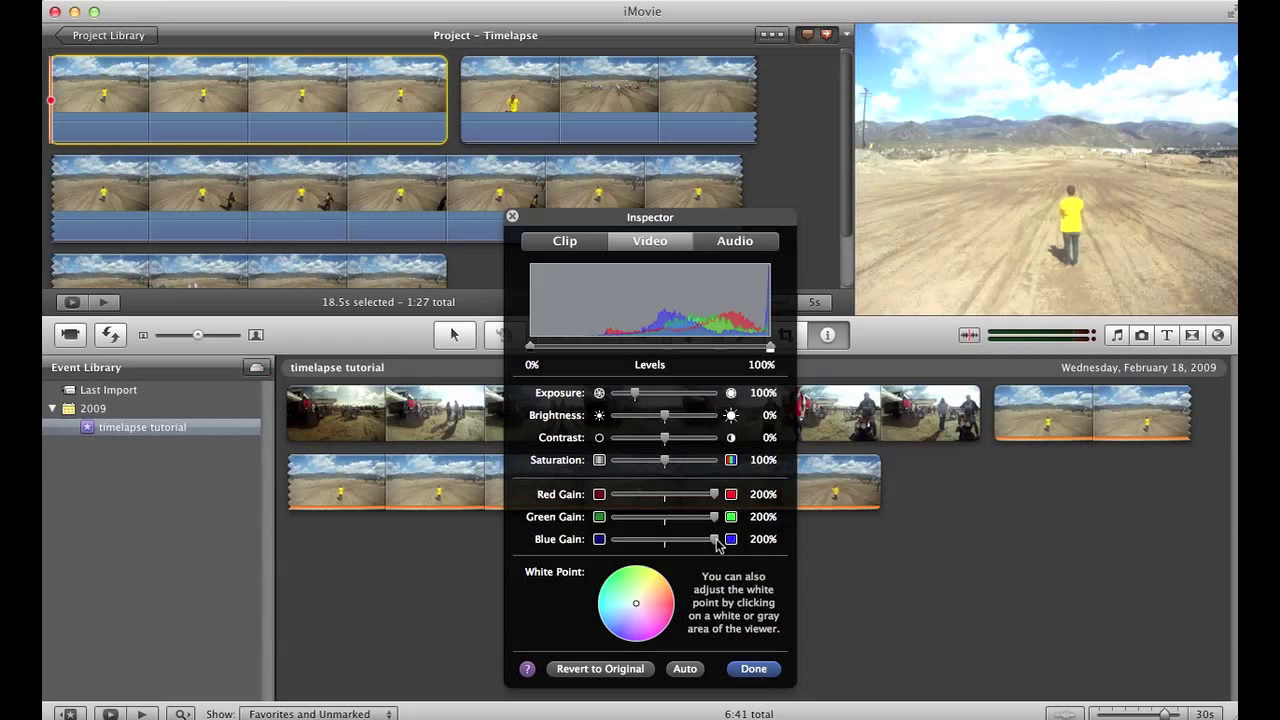
pyautogui.moveTo(716, 545); pyautogui.dragTo(713, 545)
pyautogui.moveTo(715, 521); pyautogui.dragTo(710, 521)
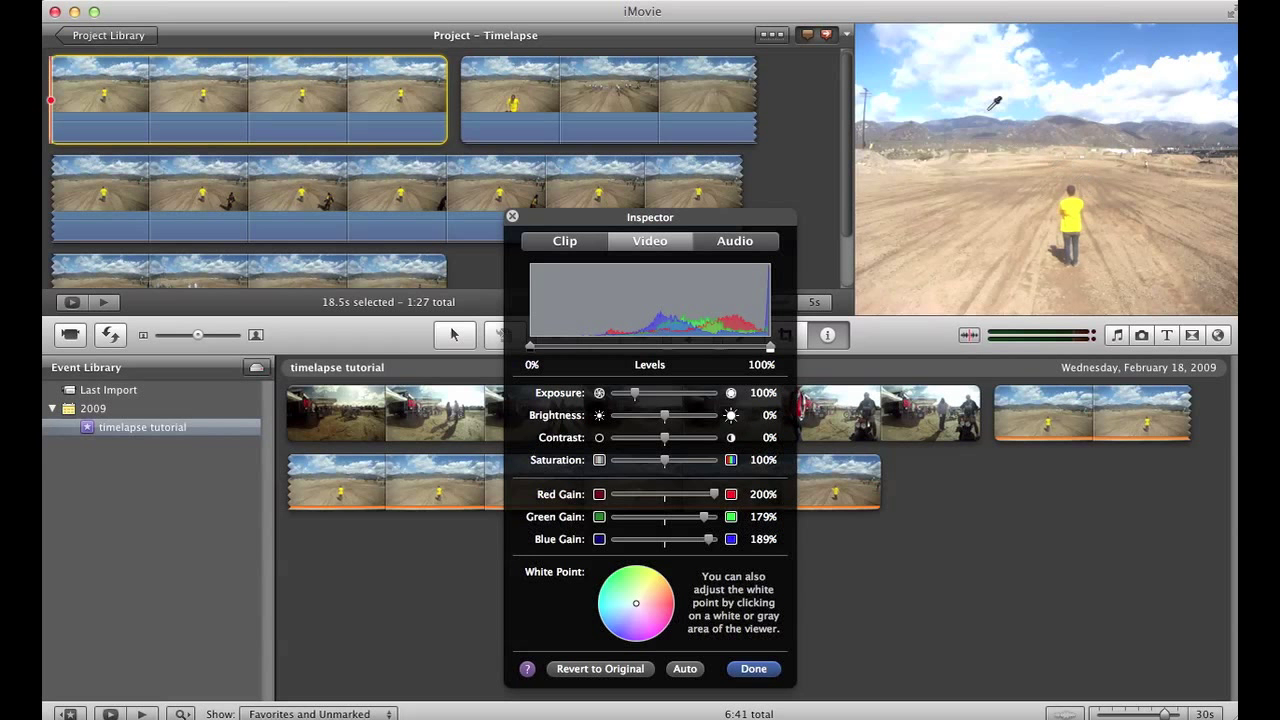
pyautogui.click(986, 66)
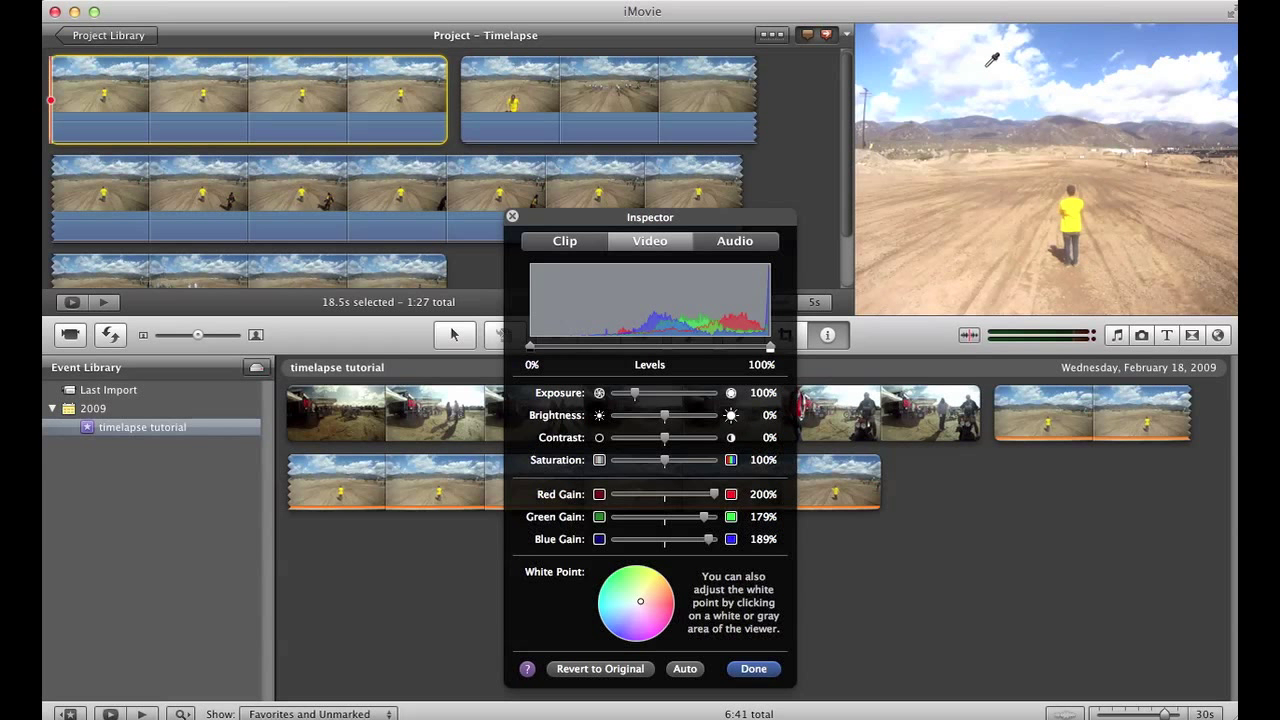
pyautogui.click(989, 196)
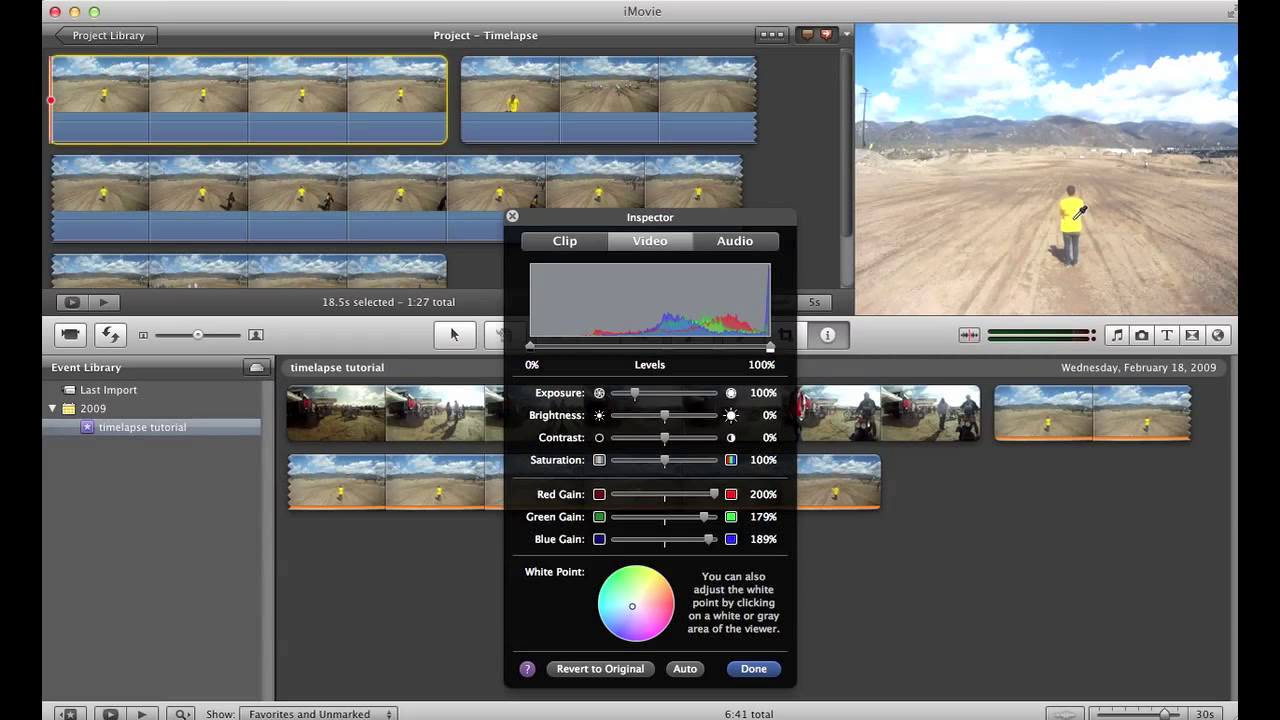
# Step: Revert the clip's colour, then try saturation around 136% and bring it back near 100%
pyautogui.click(574, 667)
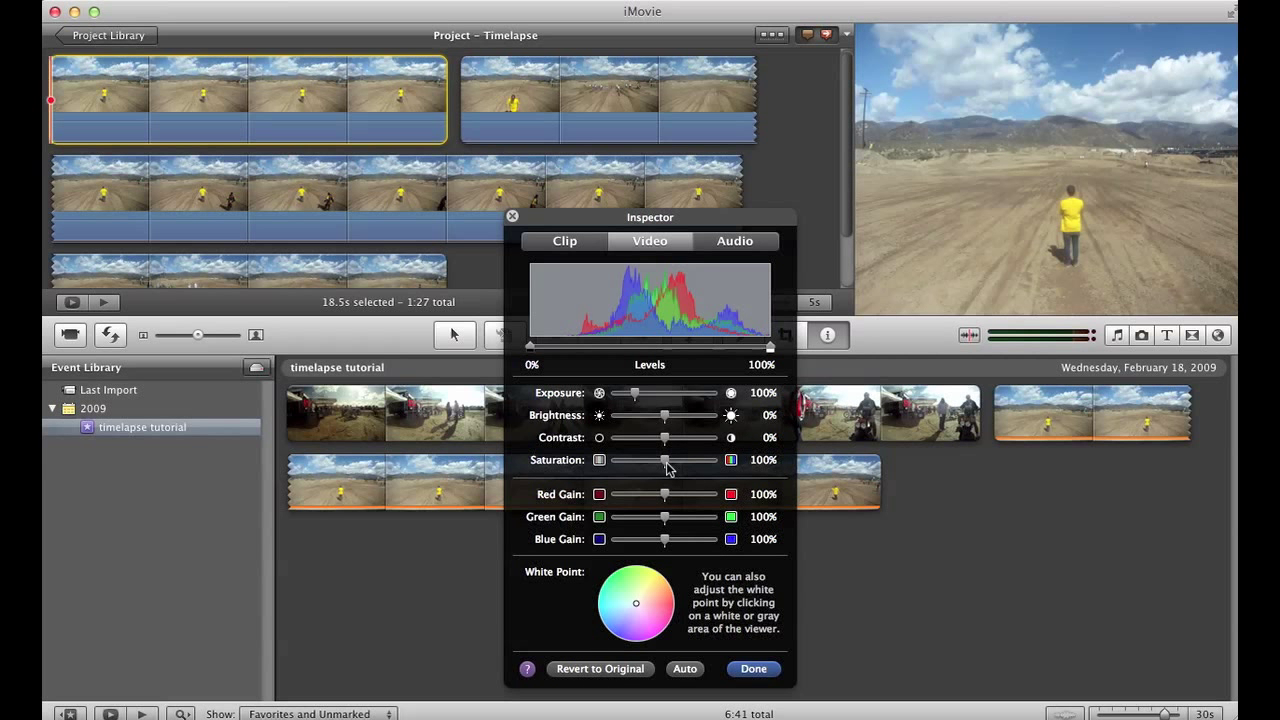
pyautogui.moveTo(667, 463)
pyautogui.mouseDown()
pyautogui.moveTo(727, 462)
pyautogui.moveTo(604, 460)
pyautogui.moveTo(666, 462)
pyautogui.mouseUp()
pyautogui.moveTo(668, 470); pyautogui.dragTo(684, 470)
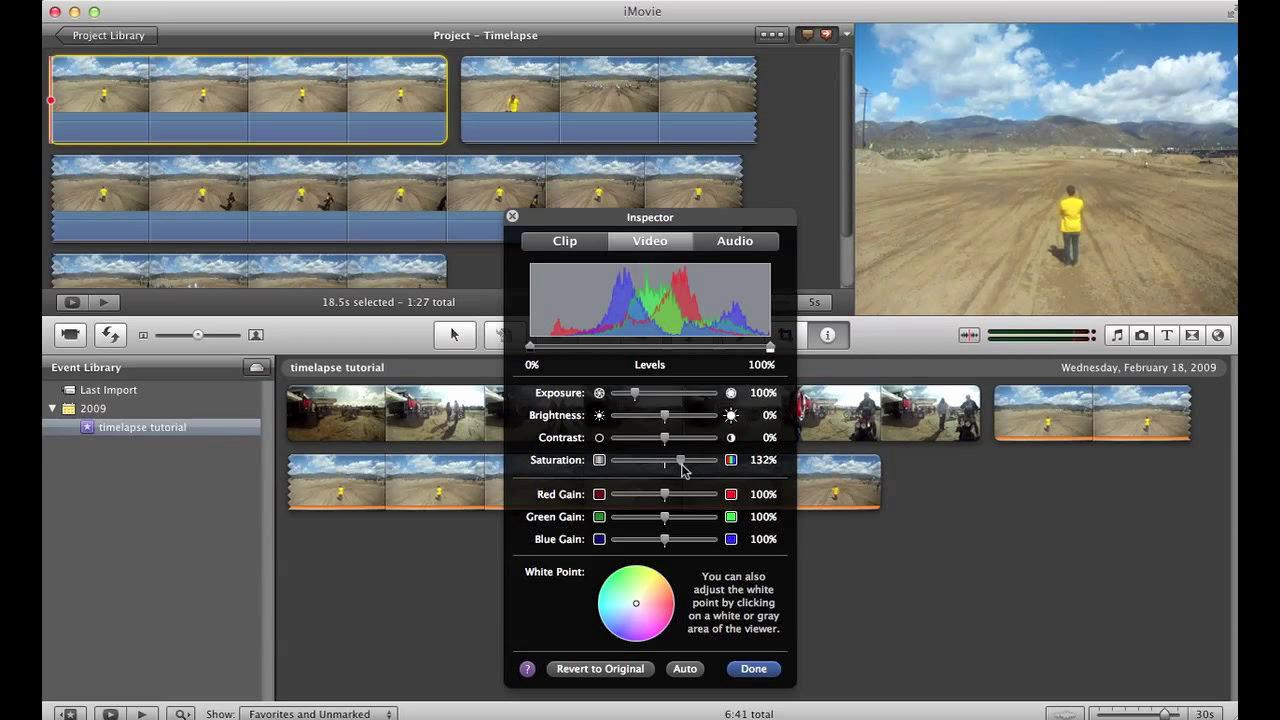
pyautogui.moveTo(684, 470); pyautogui.dragTo(717, 468)
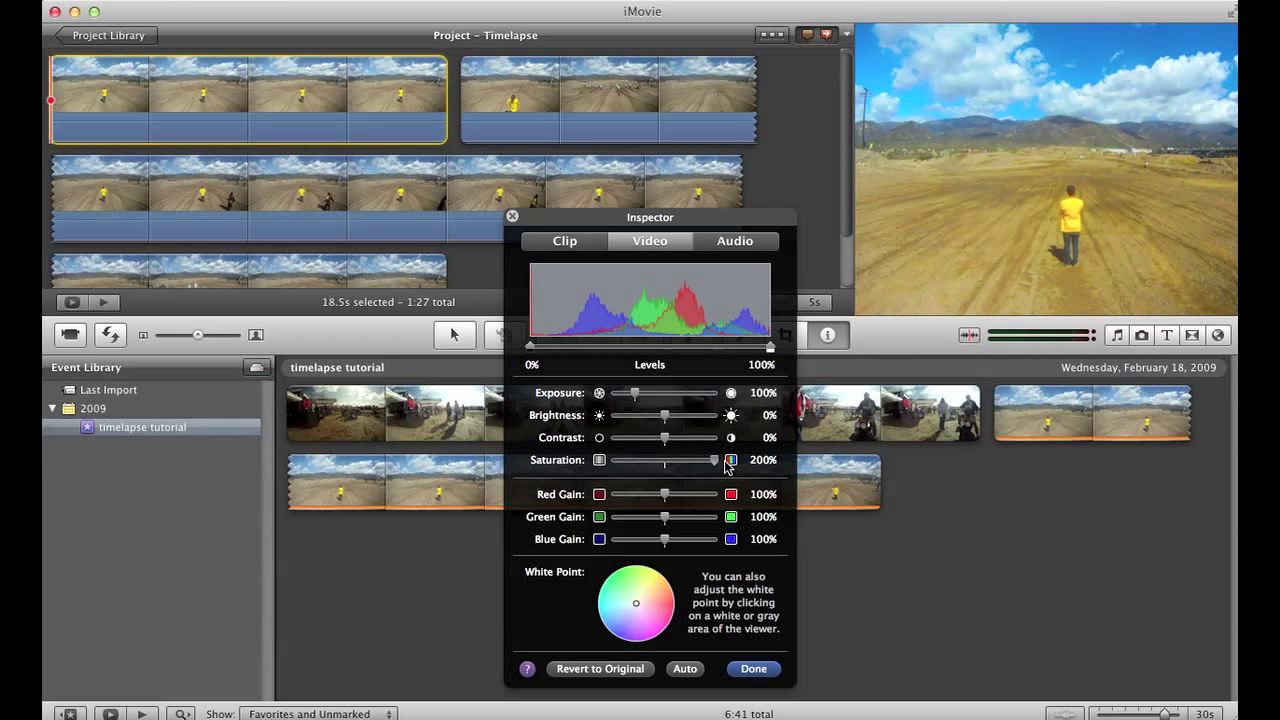
pyautogui.moveTo(714, 461); pyautogui.dragTo(667, 483)
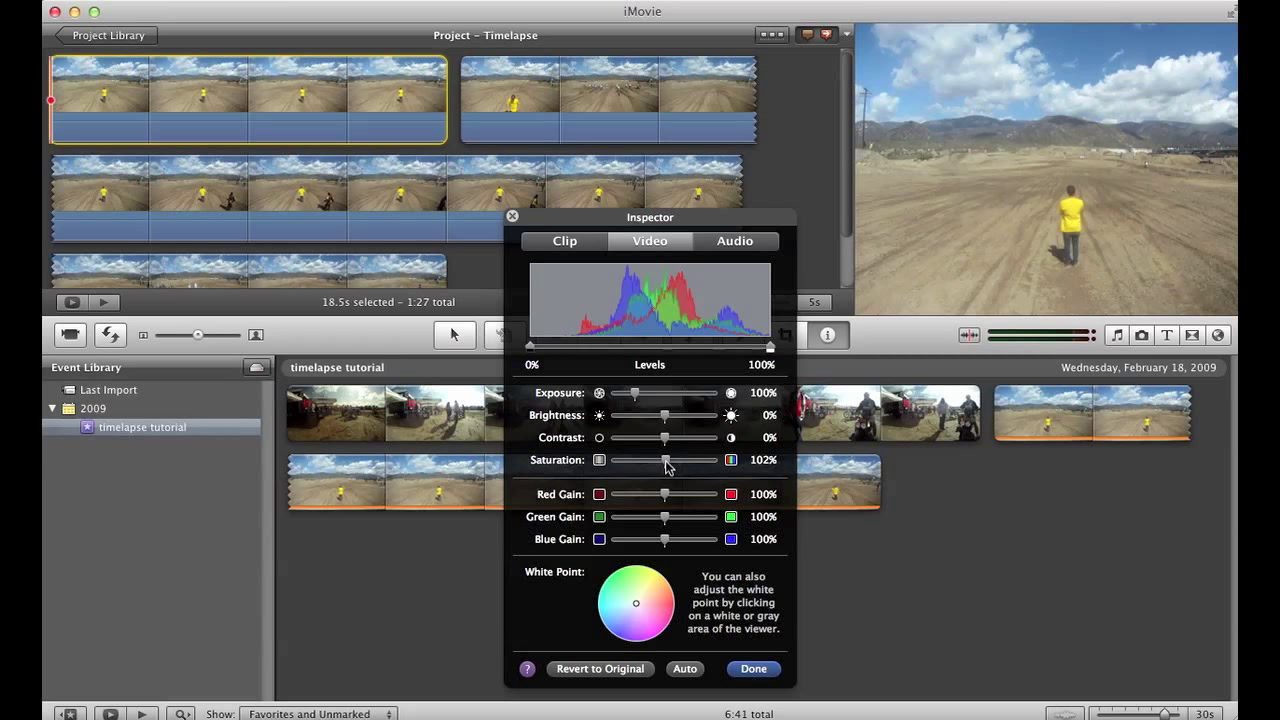
# Step: Try contrast at 100%, then 0%, then 100% again, and revert to original
pyautogui.moveTo(666, 440); pyautogui.dragTo(716, 443)
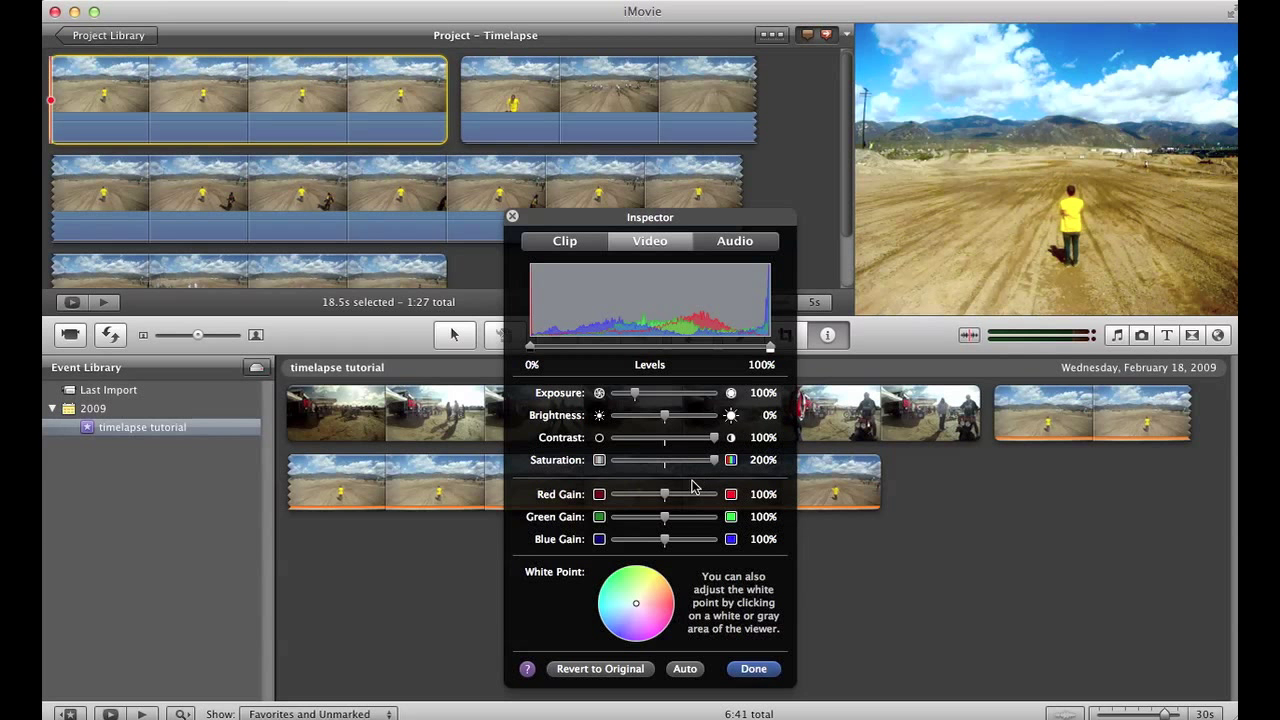
pyautogui.moveTo(716, 443); pyautogui.dragTo(665, 450)
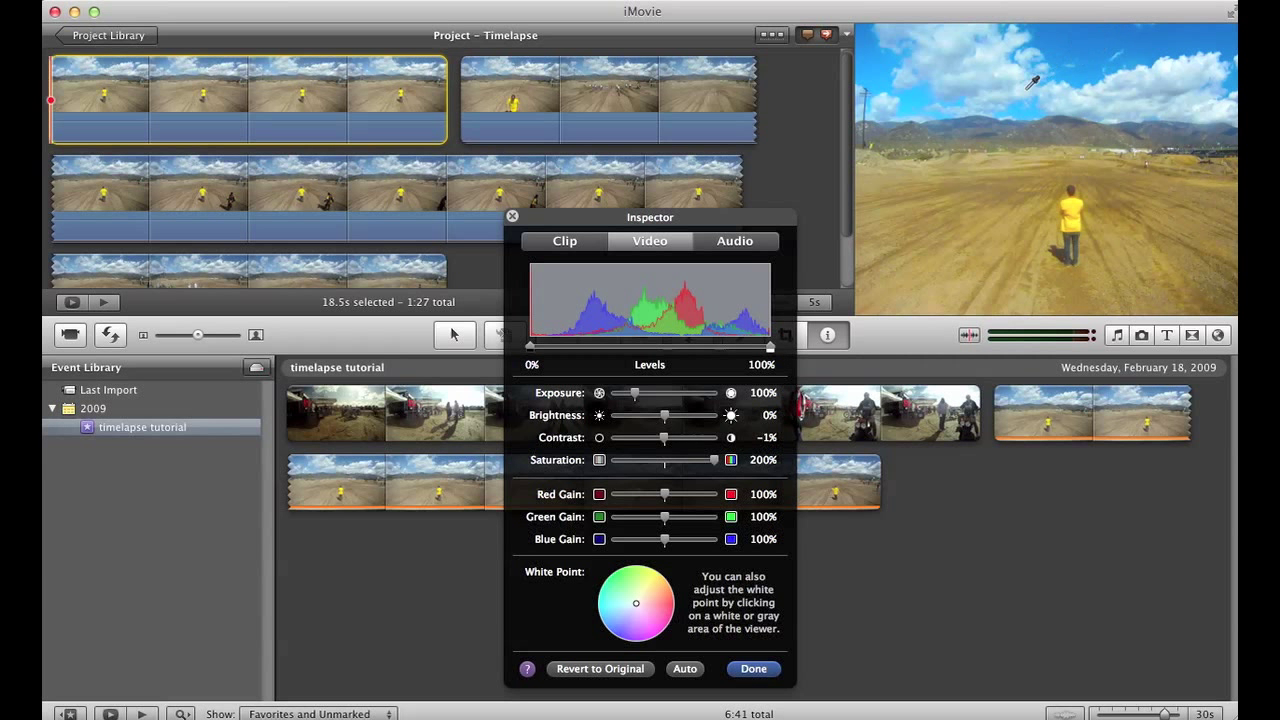
pyautogui.moveTo(667, 445); pyautogui.dragTo(756, 443)
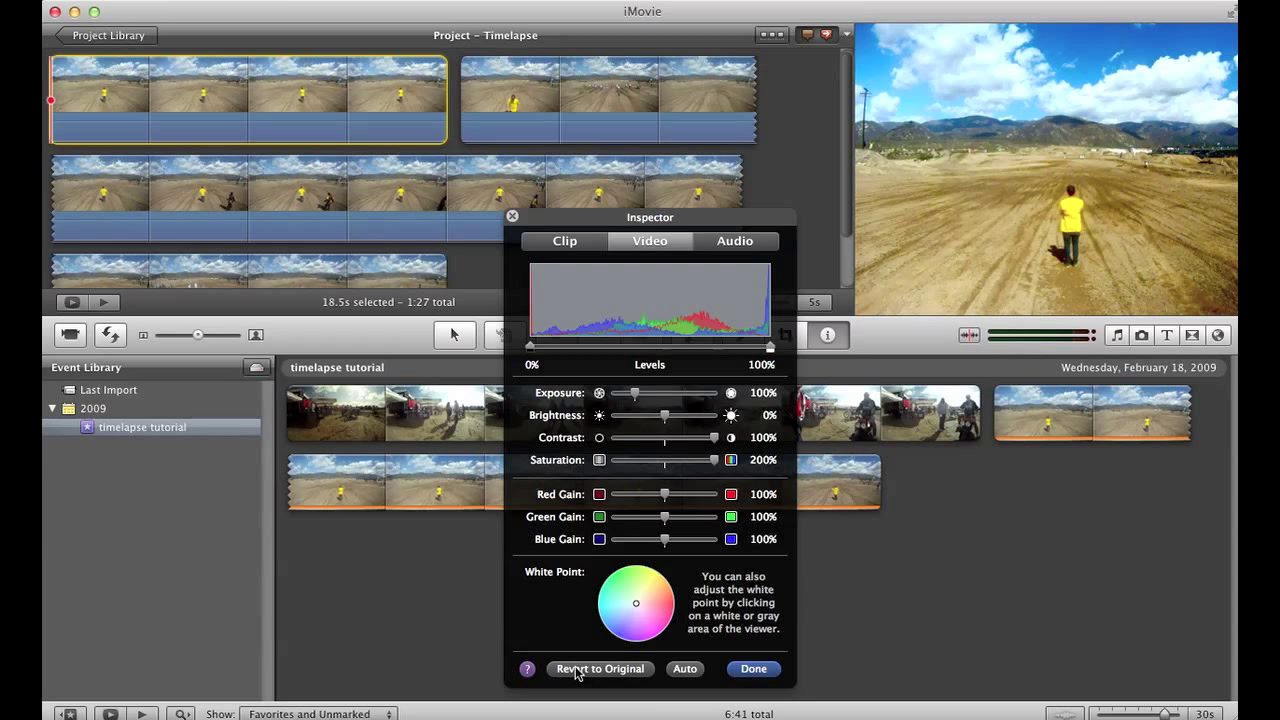
pyautogui.click(576, 670)
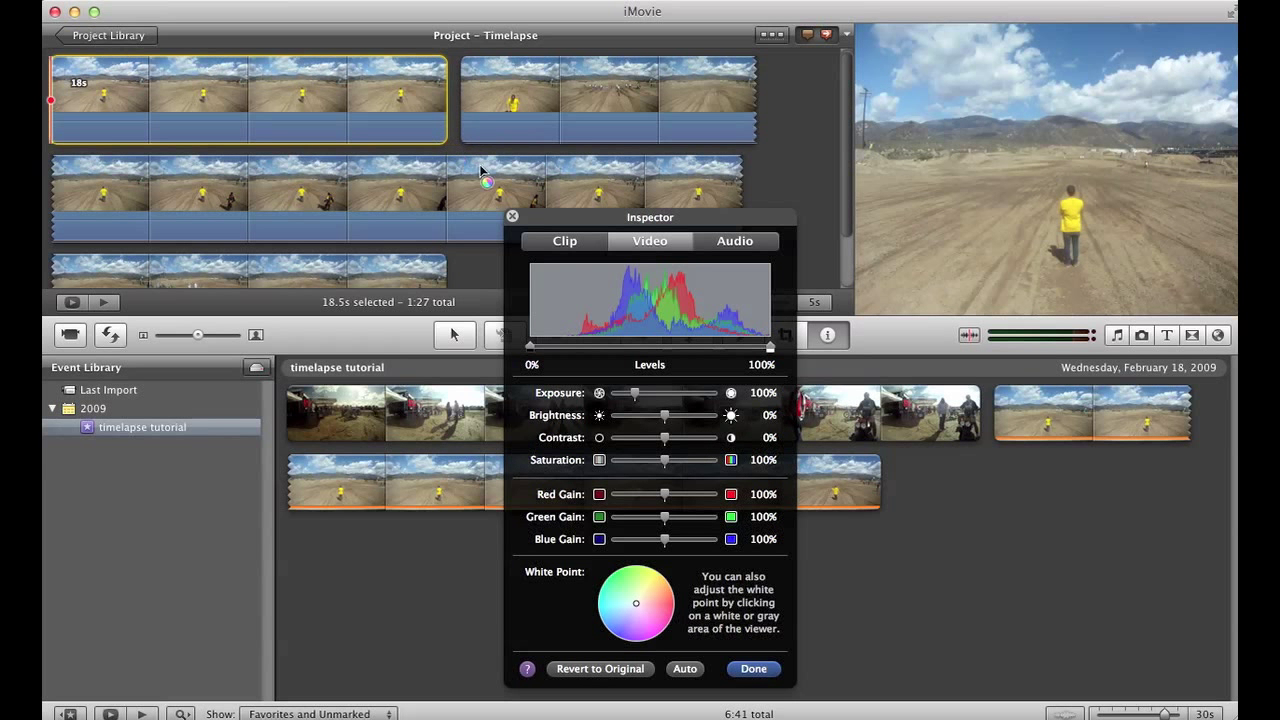